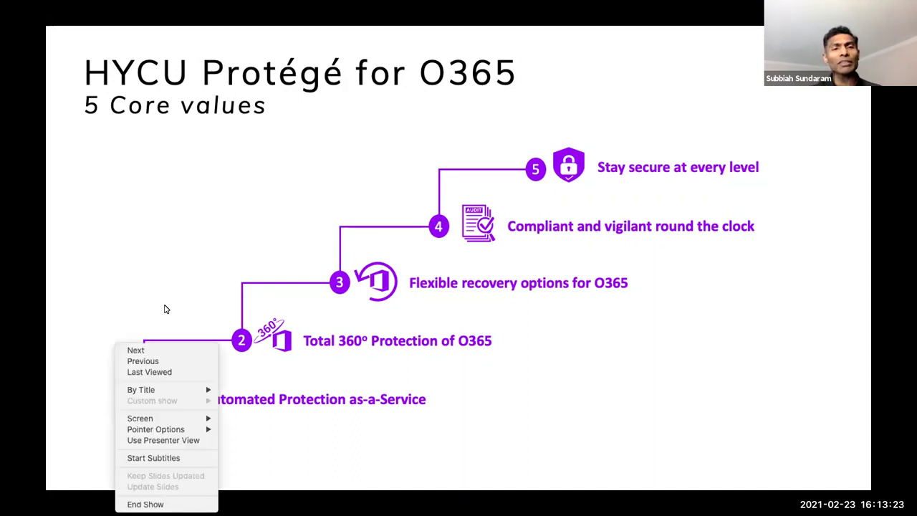
pyautogui.click(164, 308)
pyautogui.press('Right')
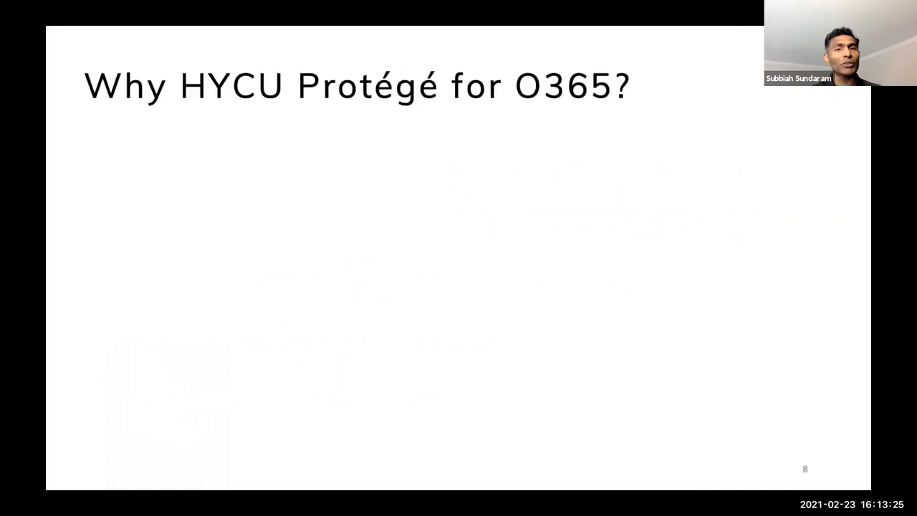
pyautogui.press('Right')
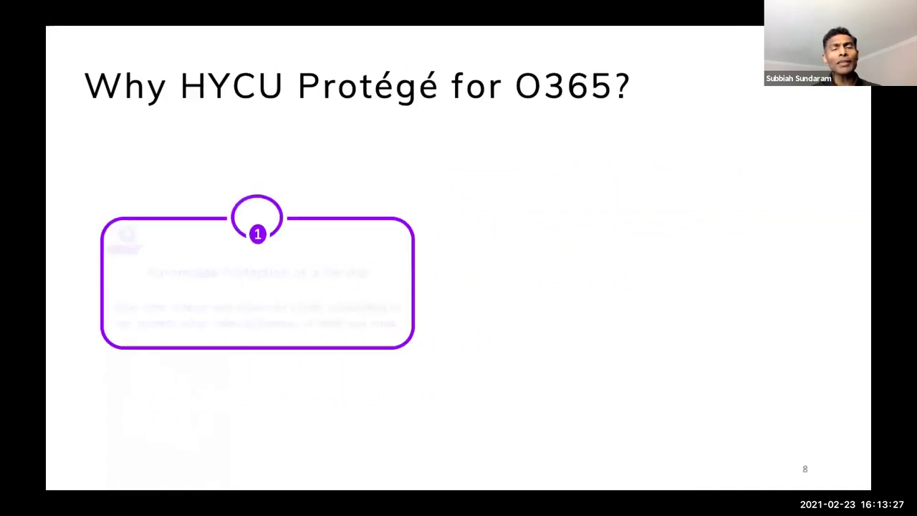
pyautogui.press('Right')
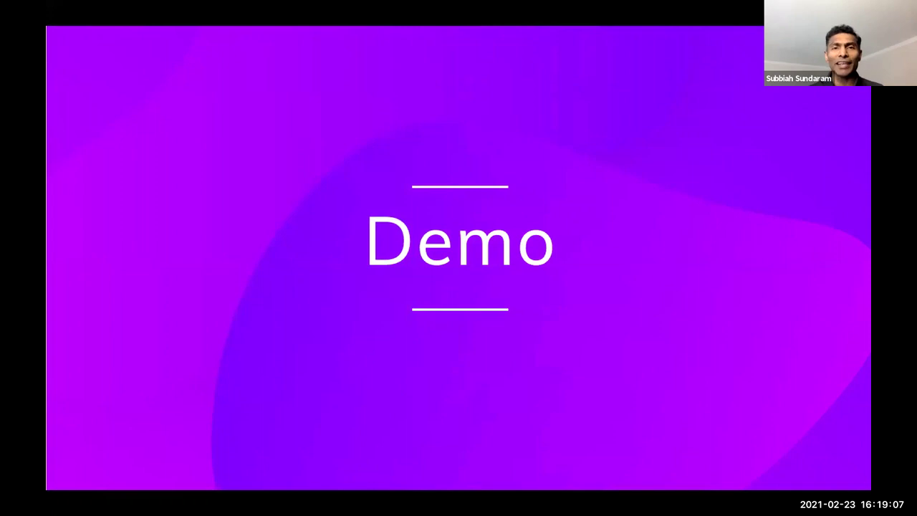
pyautogui.hotkey('alt', 'Tab')
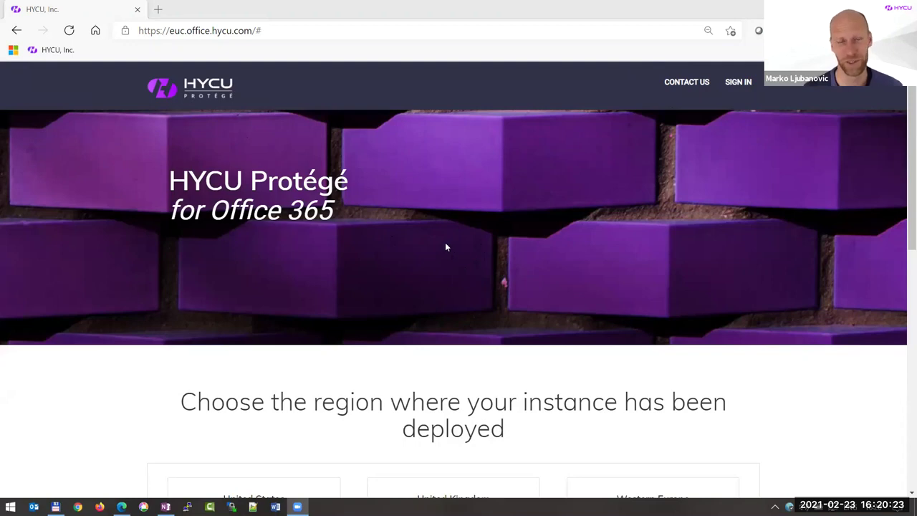
# - Review the available deployment regions for HYCU Protégé for Office 365 and open the sign-in page
pyautogui.scroll(-2, 442, 249)
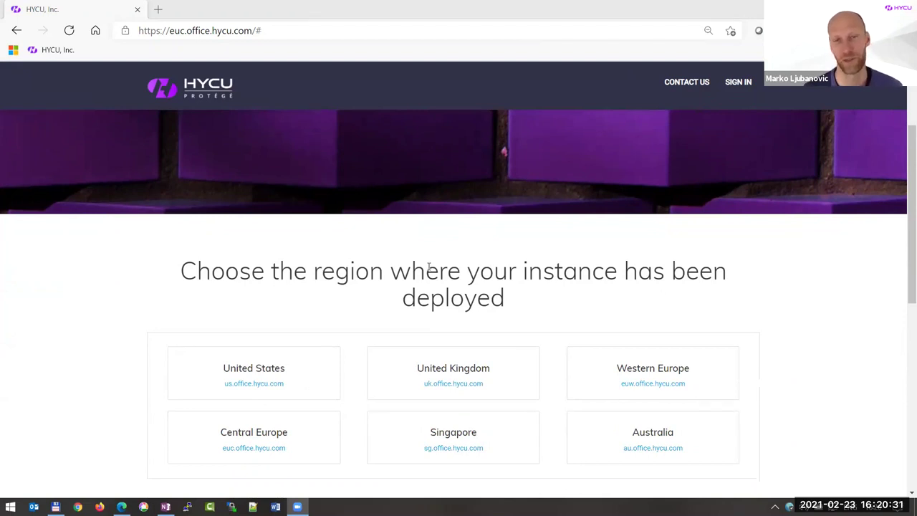
pyautogui.scroll(-5, 401, 275)
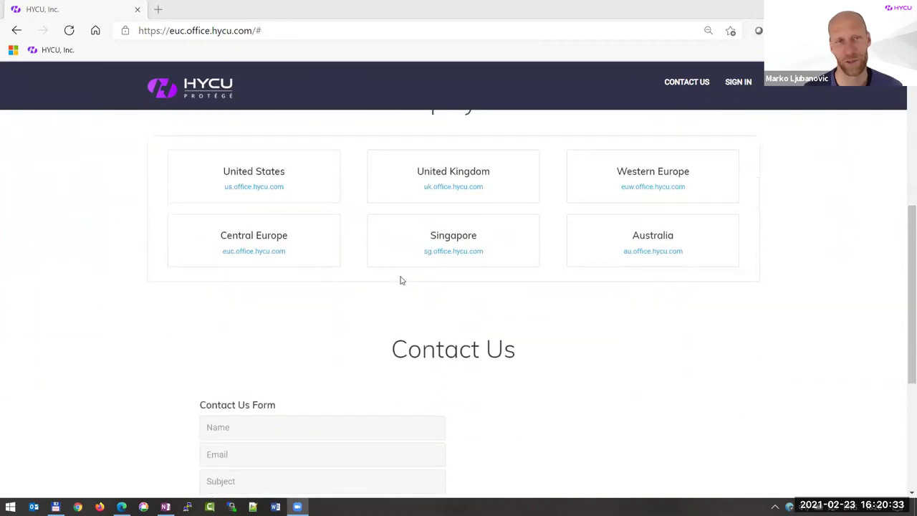
pyautogui.scroll(5, 506, 323)
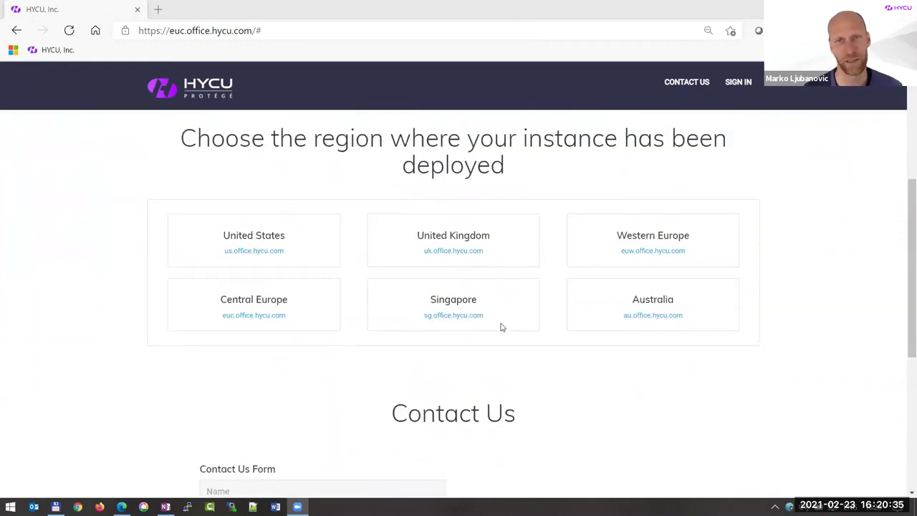
pyautogui.scroll(1, 501, 308)
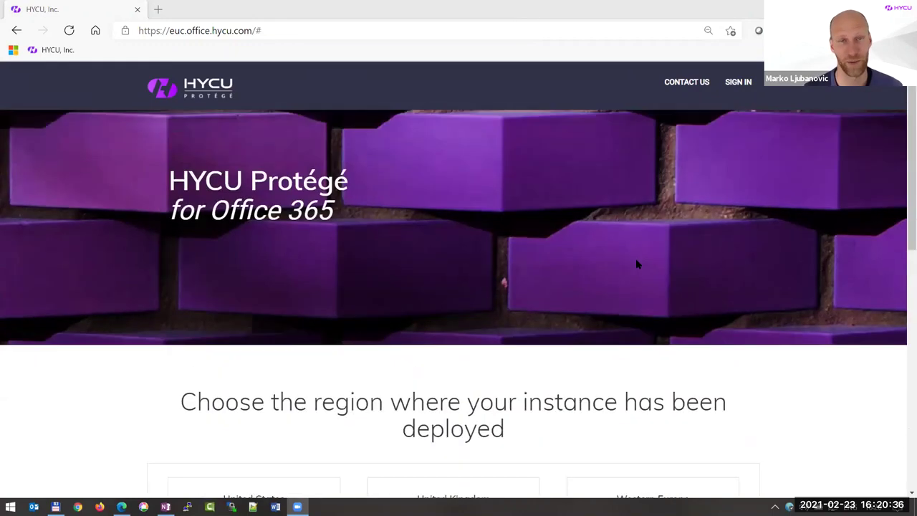
pyautogui.click(737, 83)
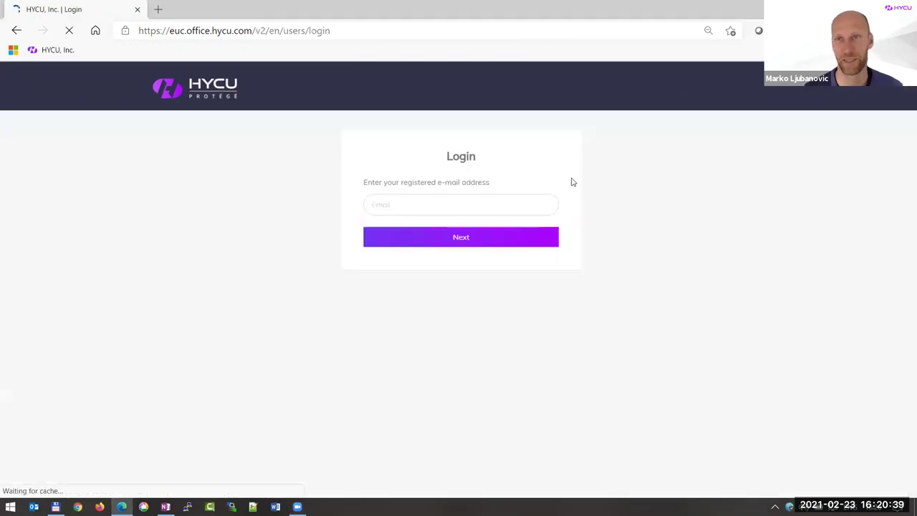
# - Log in with the first suggested registered e-mail address and authenticate through Office 365 with the matching Microsoft account
pyautogui.click(429, 207)
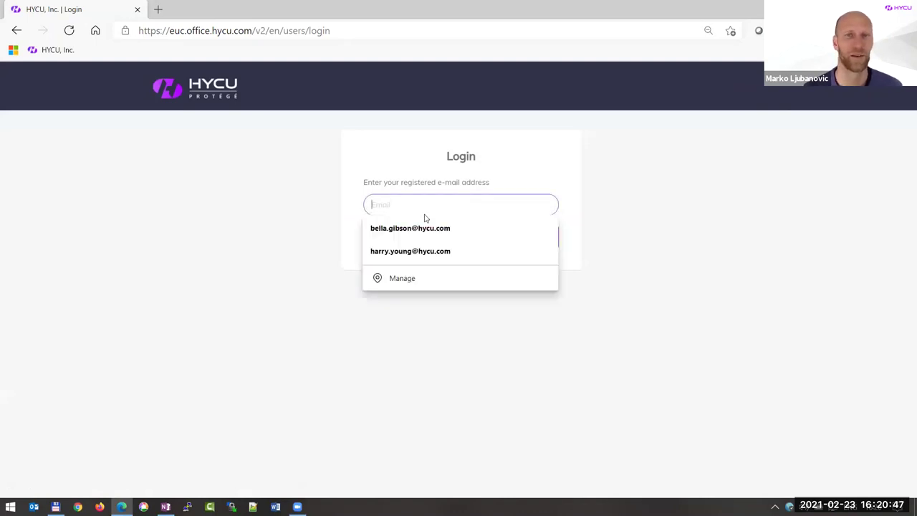
pyautogui.click(430, 227)
pyautogui.click(453, 241)
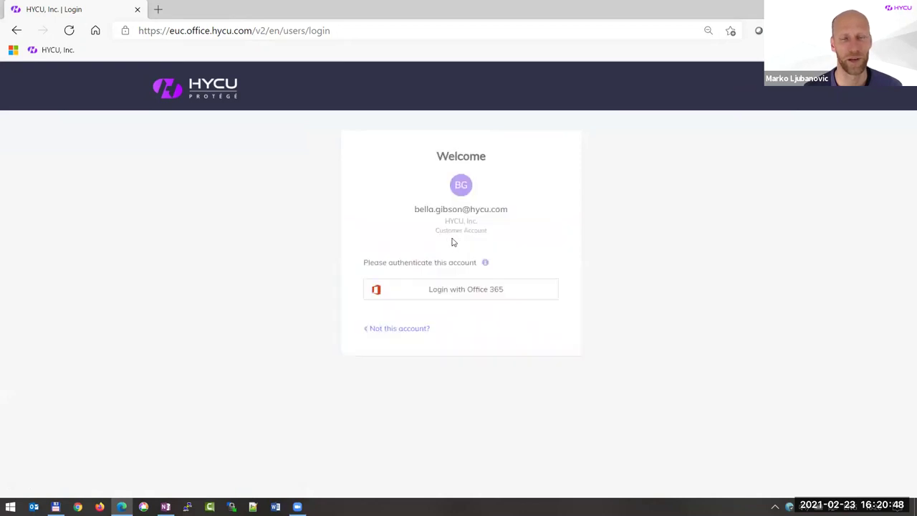
pyautogui.click(466, 289)
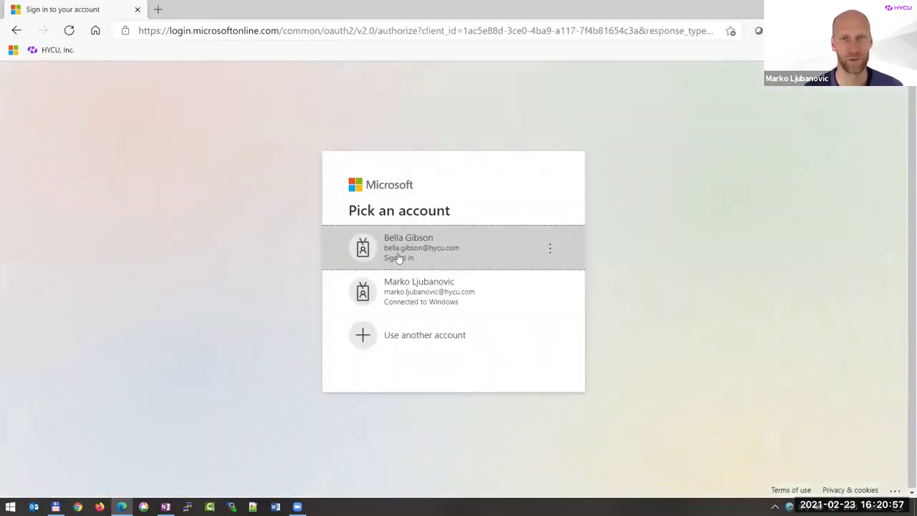
pyautogui.click(406, 247)
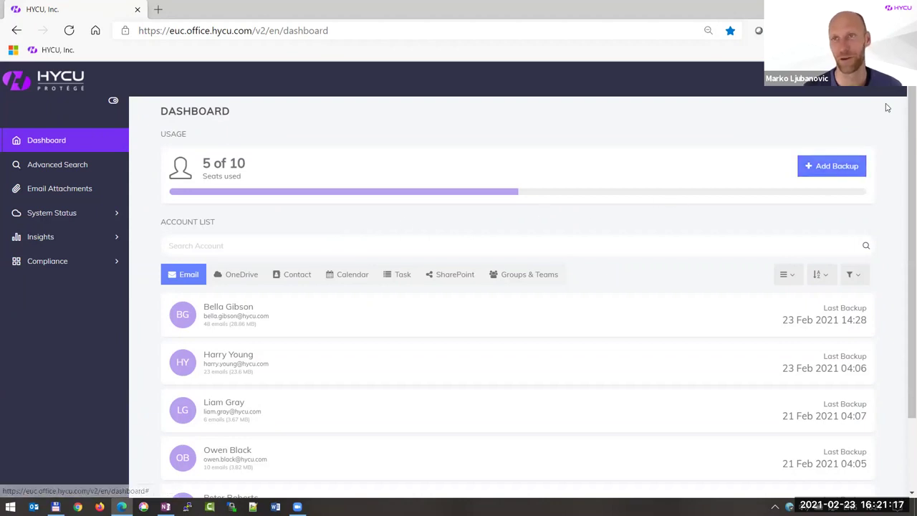
# - Review the available sources for adding a backup and the OneDrive account backups, and return to the Email account list
pyautogui.click(817, 165)
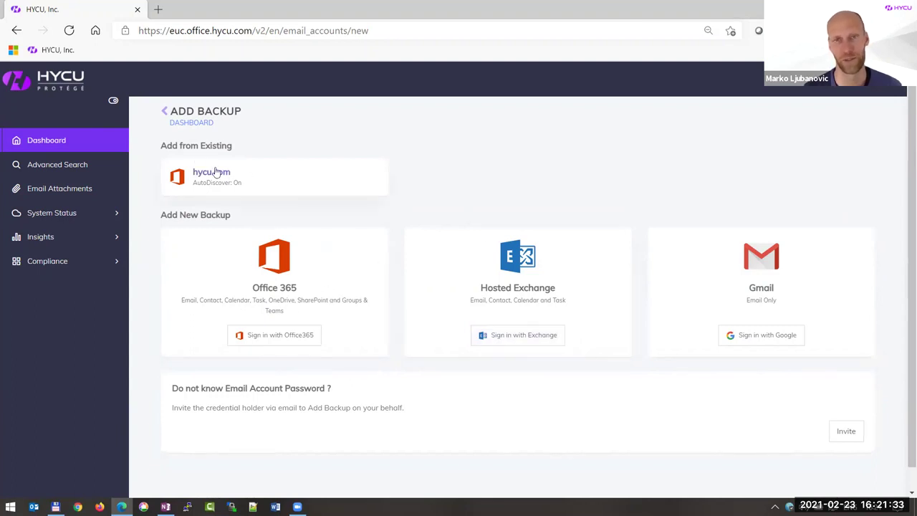
pyautogui.click(165, 112)
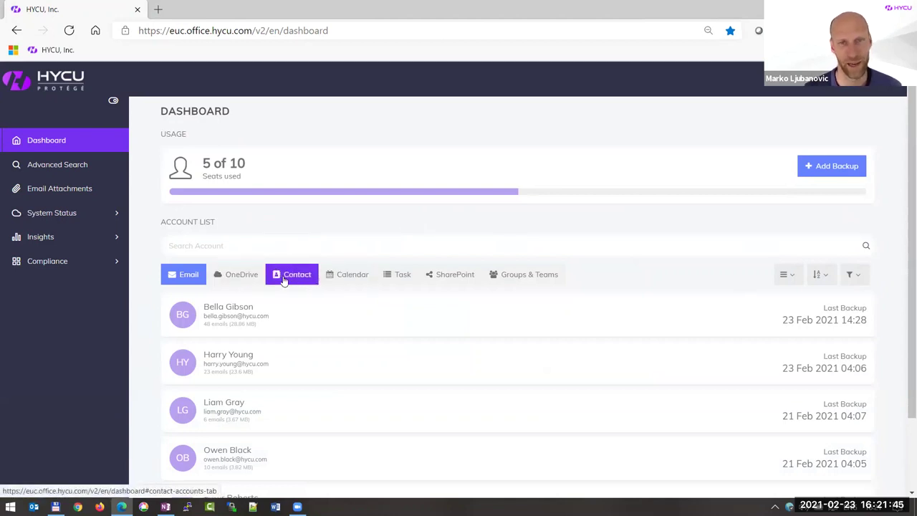
pyautogui.click(256, 277)
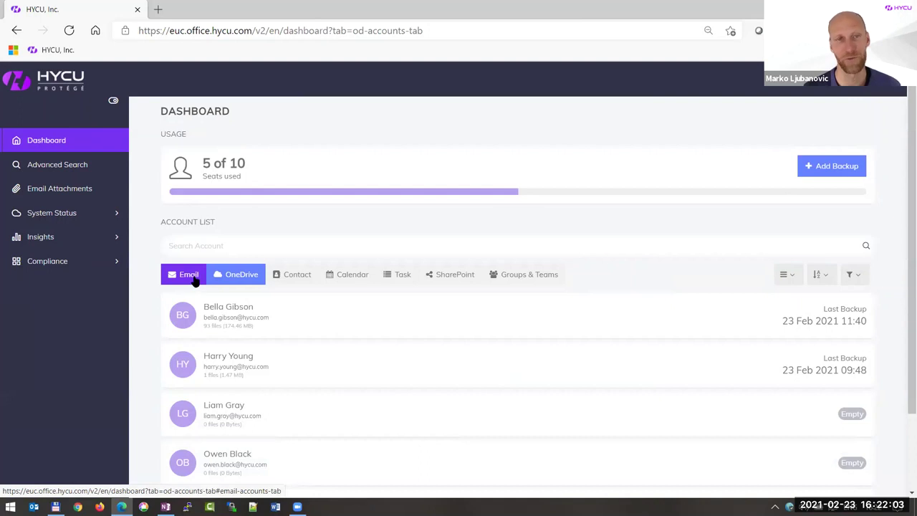
pyautogui.click(190, 275)
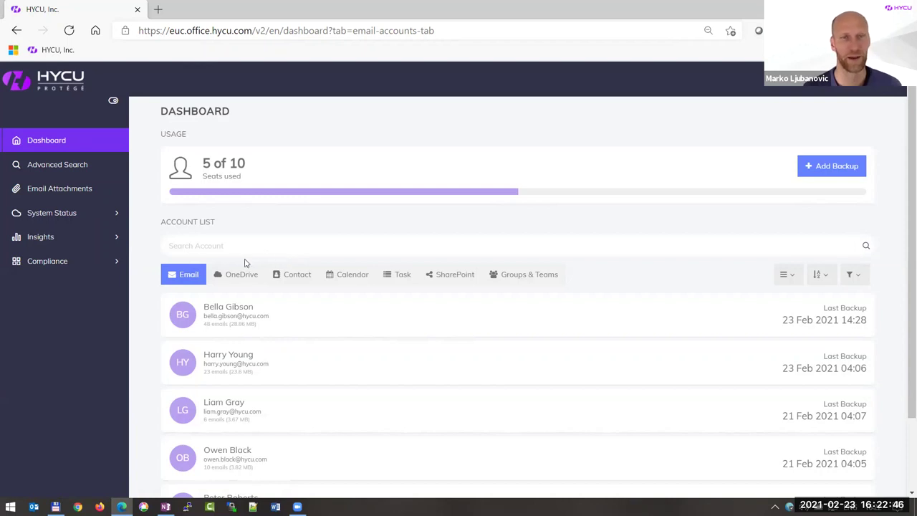
# - Examine the account-level retention policies and the new-policy options with the scope set to All, closing the form without saving
pyautogui.click(83, 263)
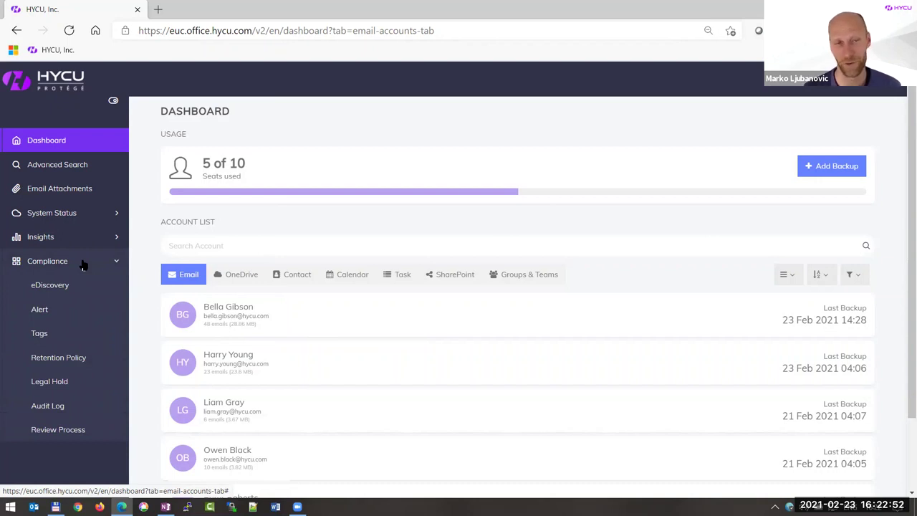
pyautogui.click(68, 365)
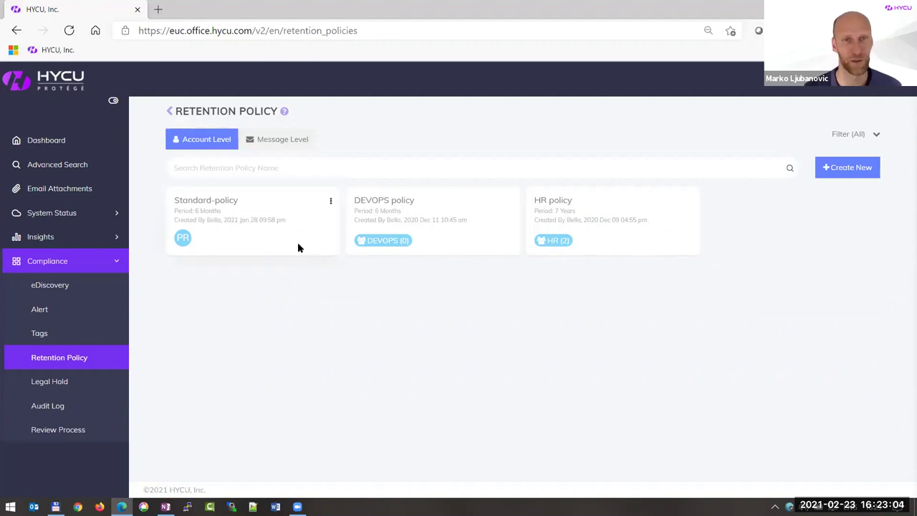
pyautogui.click(847, 171)
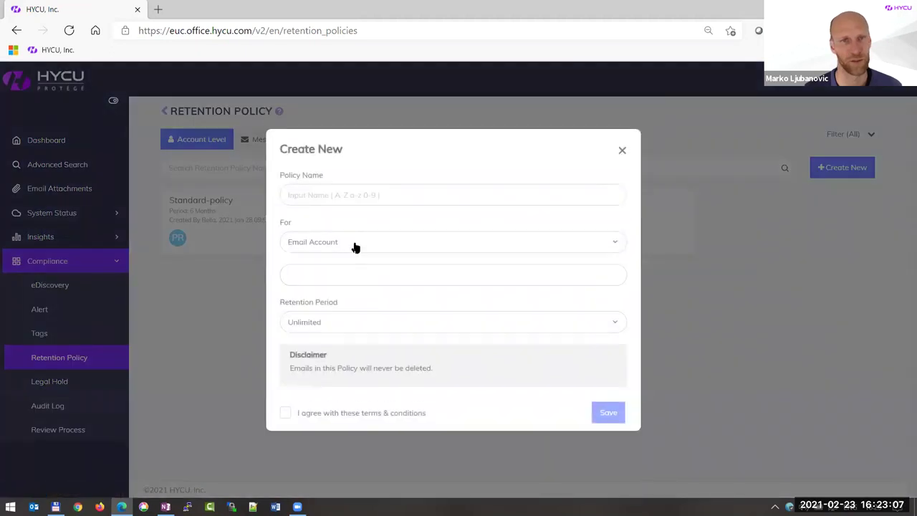
pyautogui.click(354, 244)
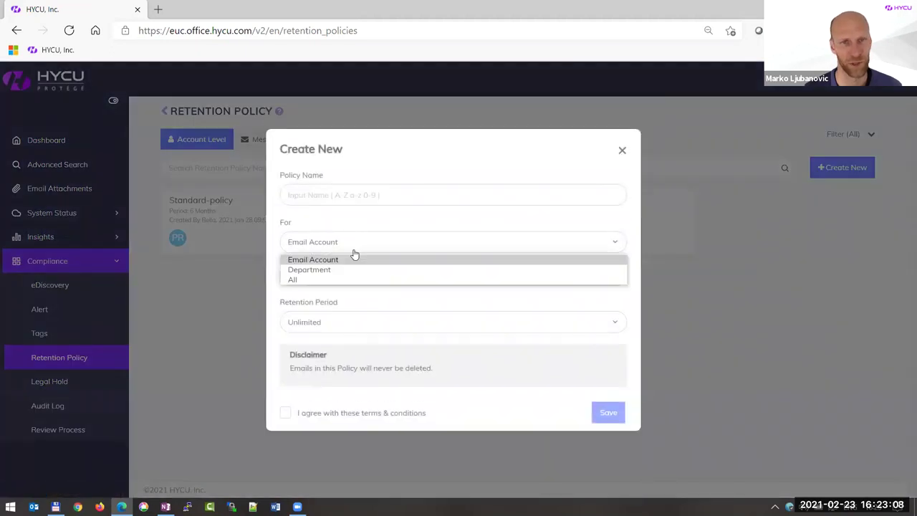
pyautogui.click(323, 279)
pyautogui.click(349, 311)
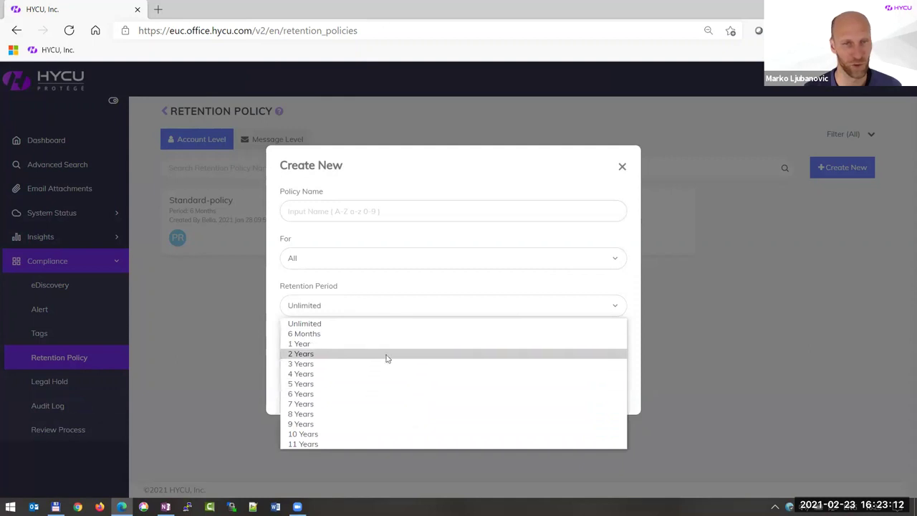
pyautogui.click(623, 167)
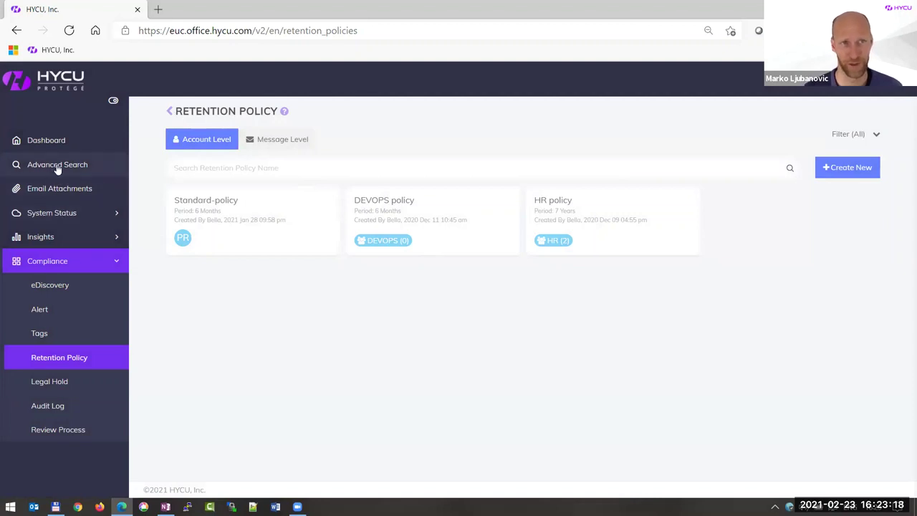
# - Examine the email restore options for the first dashboard account, including Other Folder, New Folder and the date range, without starting a restore
pyautogui.click(52, 143)
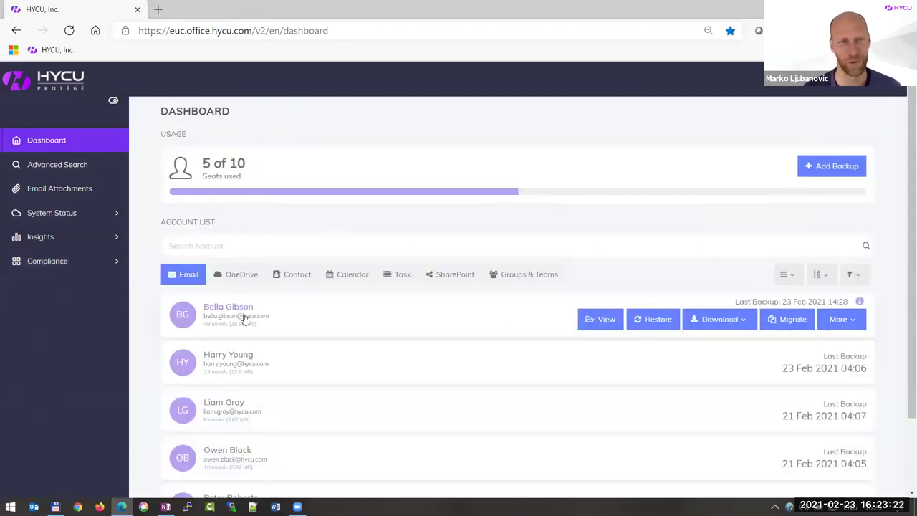
pyautogui.click(655, 323)
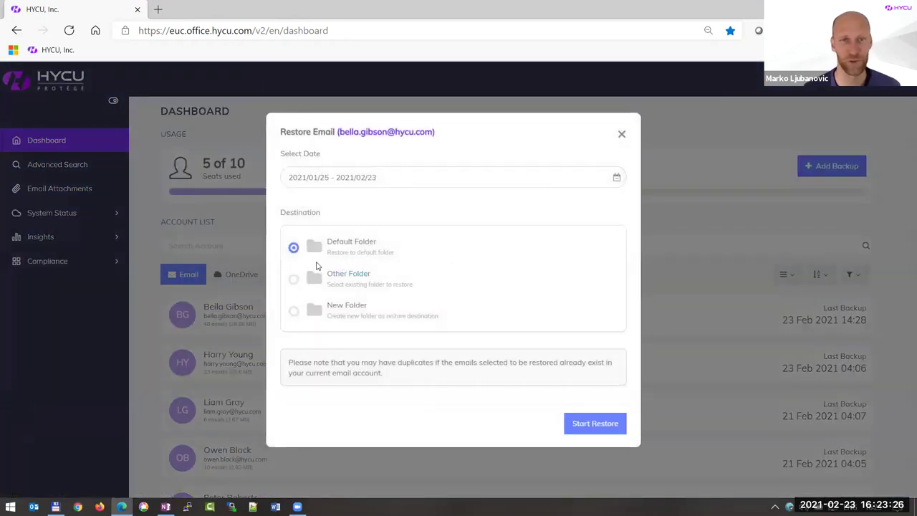
pyautogui.click(343, 277)
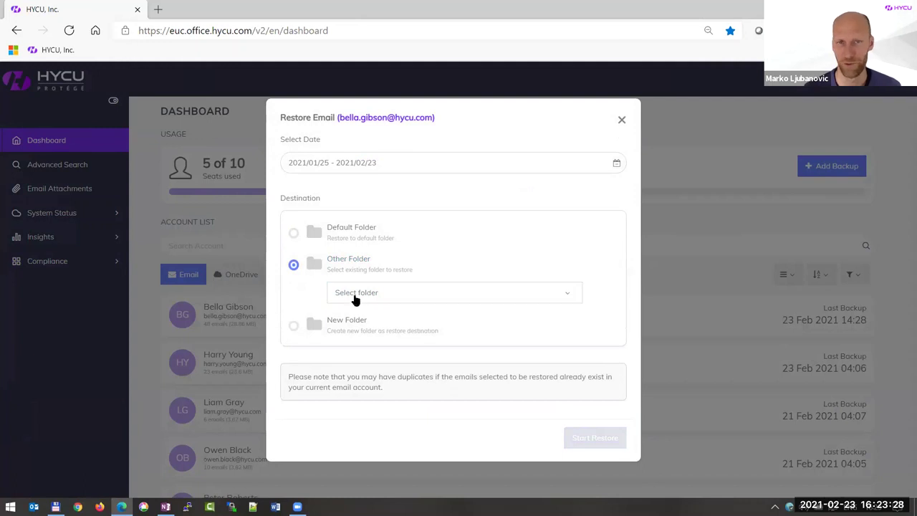
pyautogui.click(360, 293)
pyautogui.click(288, 327)
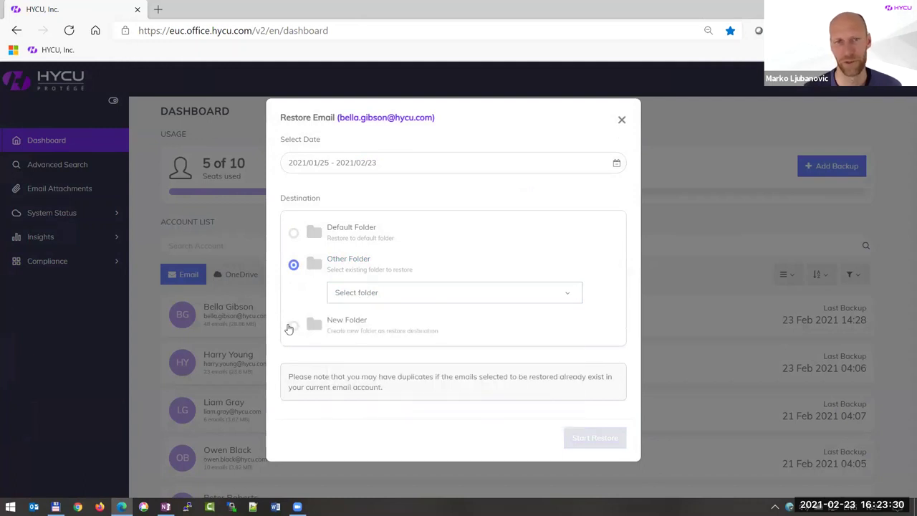
pyautogui.click(290, 326)
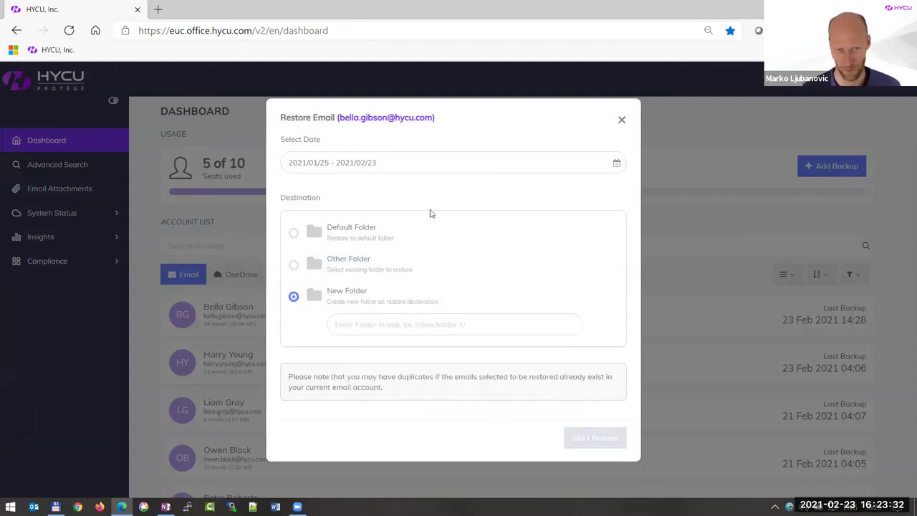
pyautogui.click(513, 165)
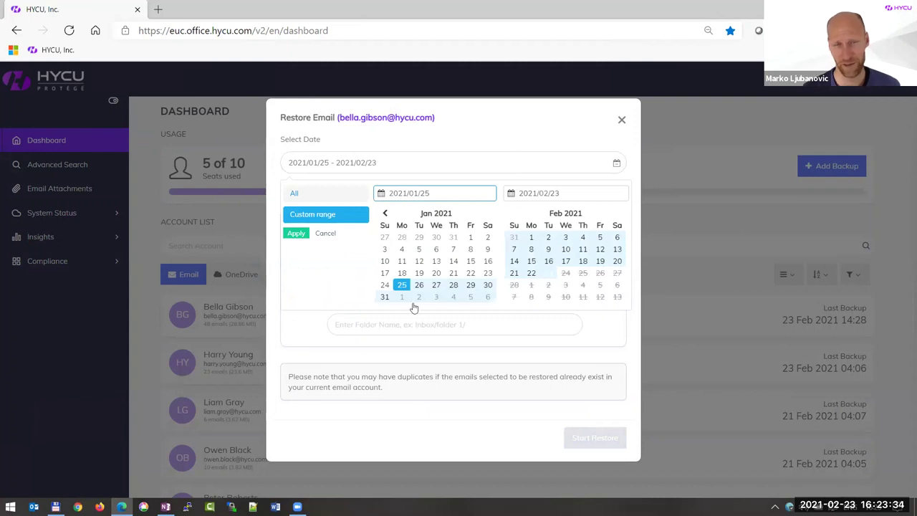
pyautogui.click(623, 121)
pyautogui.click(622, 121)
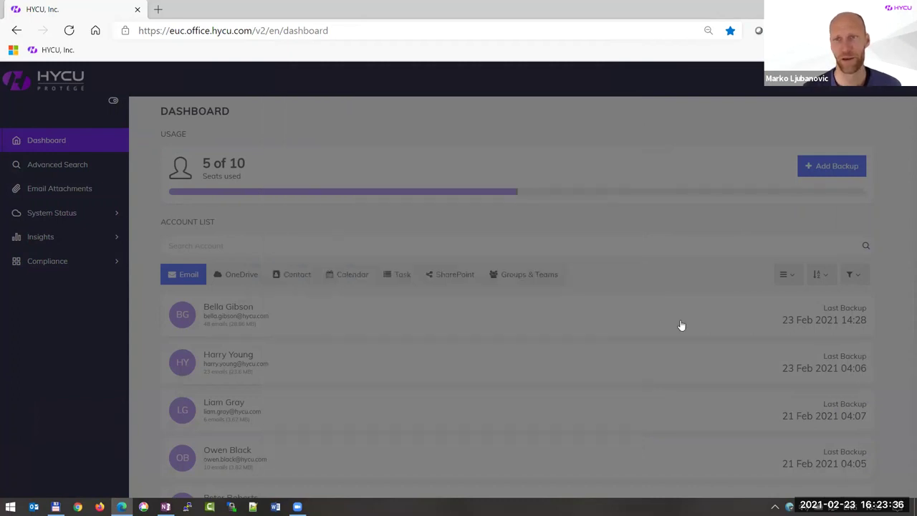
# - Examine the email migration destinations for the first account, including the Other Email settings, and close the form without migrating
pyautogui.click(790, 326)
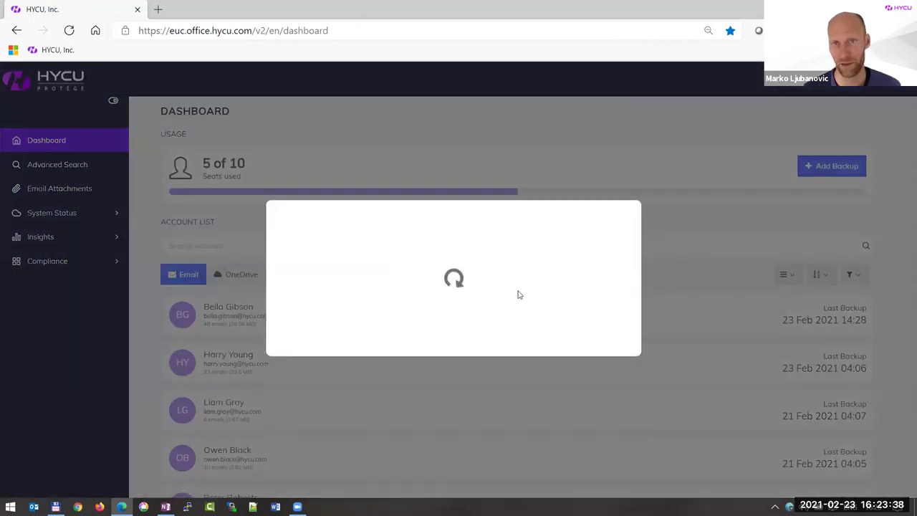
pyautogui.click(438, 286)
pyautogui.scroll(-2, 401, 351)
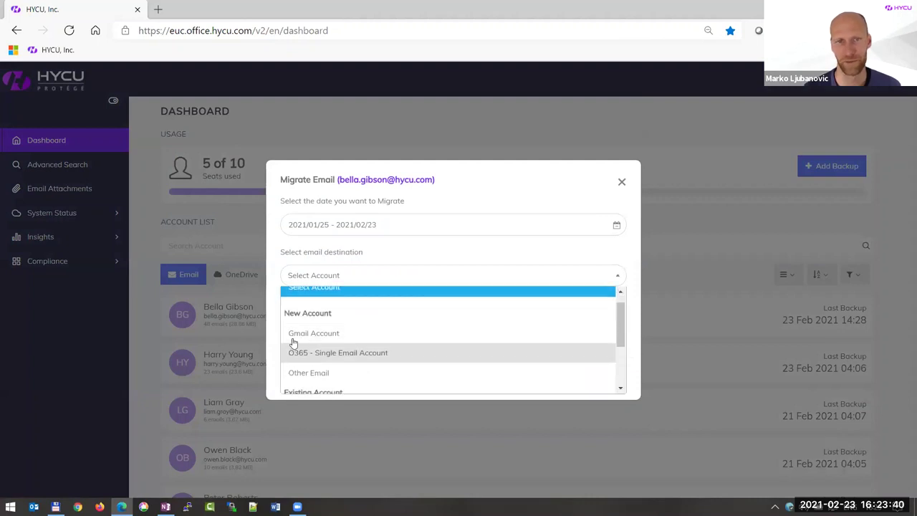
pyautogui.scroll(-1, 397, 364)
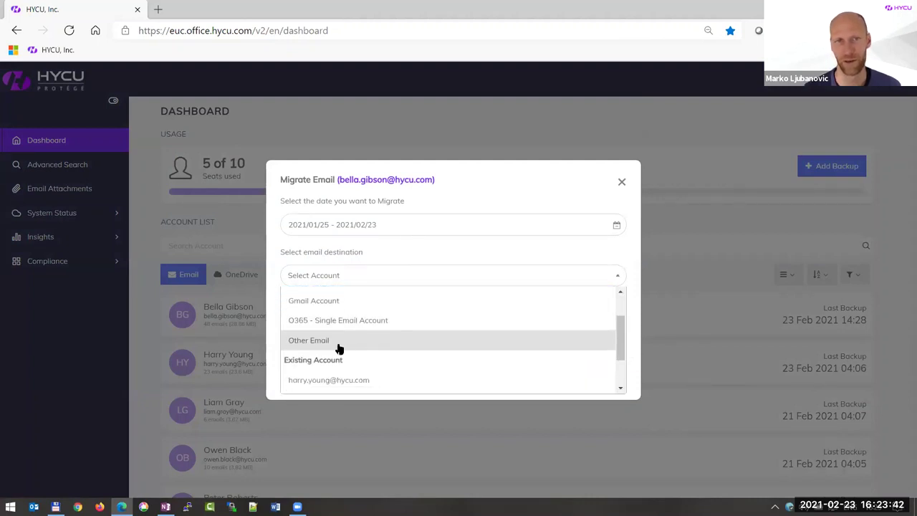
pyautogui.click(406, 336)
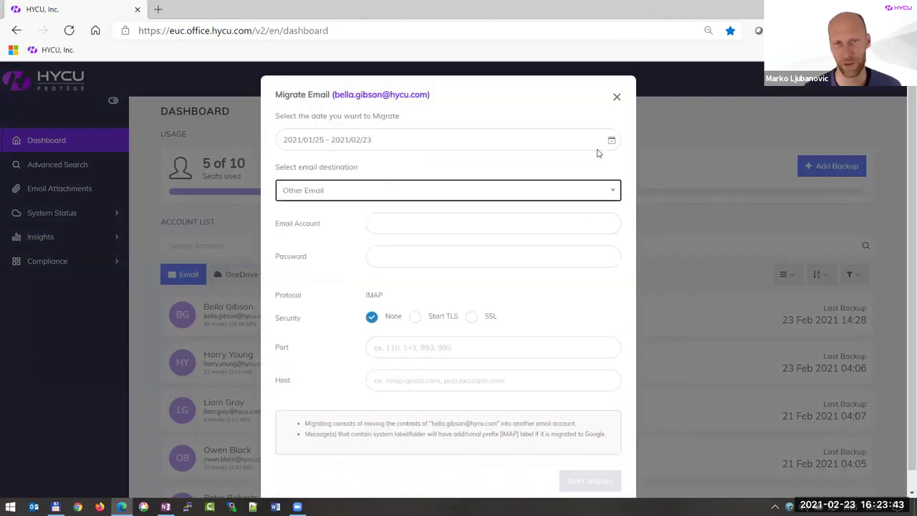
pyautogui.click(617, 98)
# - Examine the email download formats offered for the first dashboard account, without downloading anything
pyautogui.click(719, 320)
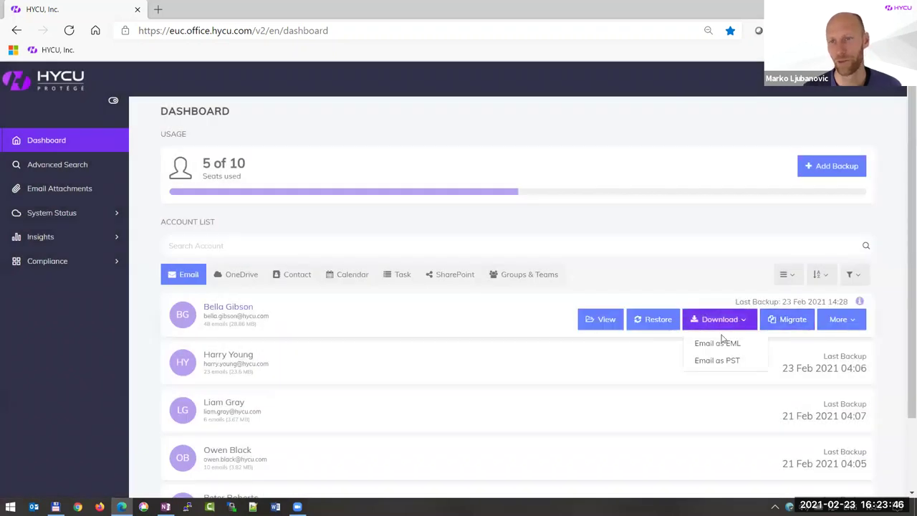
pyautogui.moveTo(723, 369)
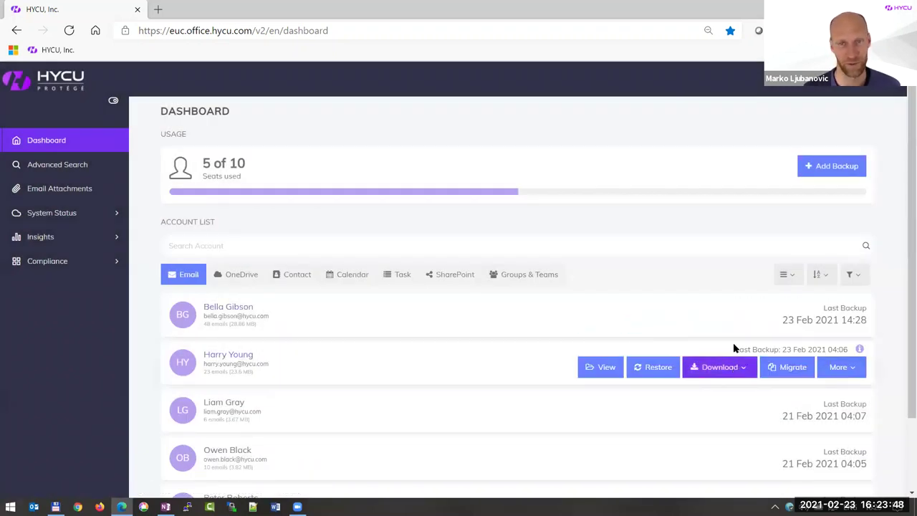
pyautogui.click(722, 319)
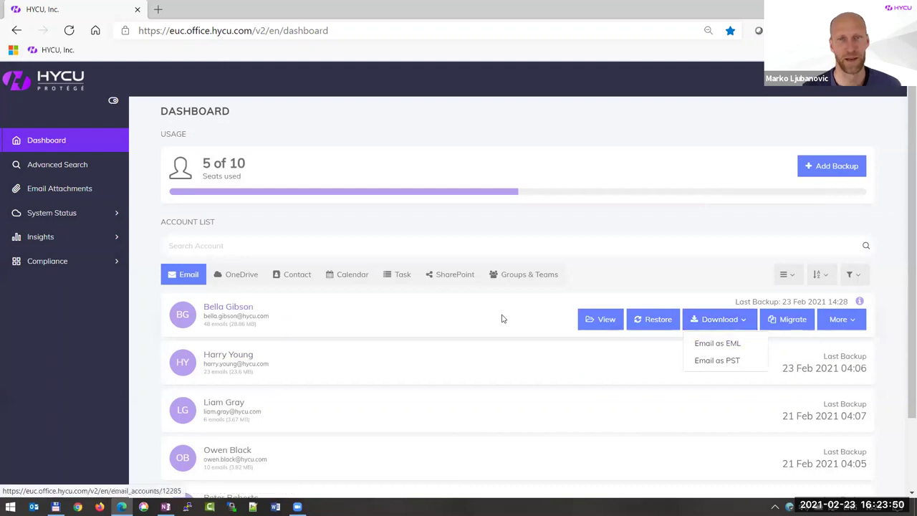
# - Open the first account's backed-up email and filter the messages to the Inbox folder
pyautogui.click(244, 308)
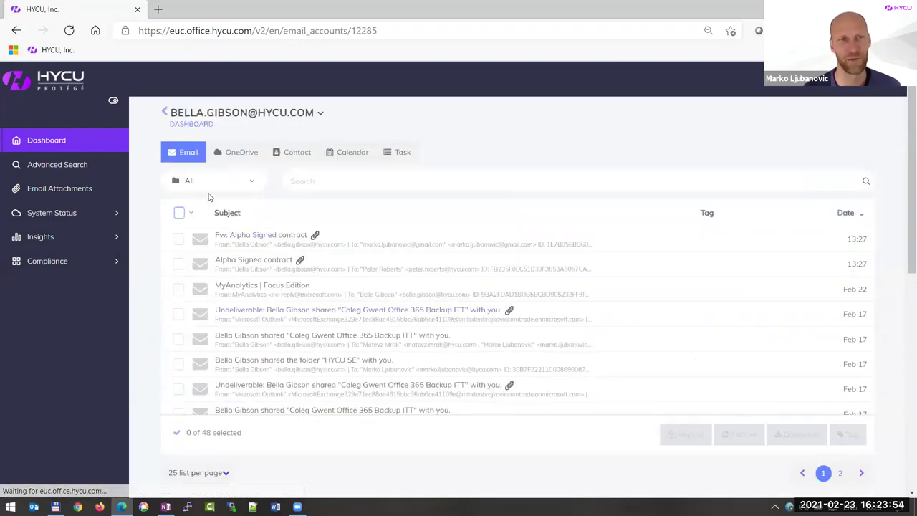
pyautogui.click(258, 181)
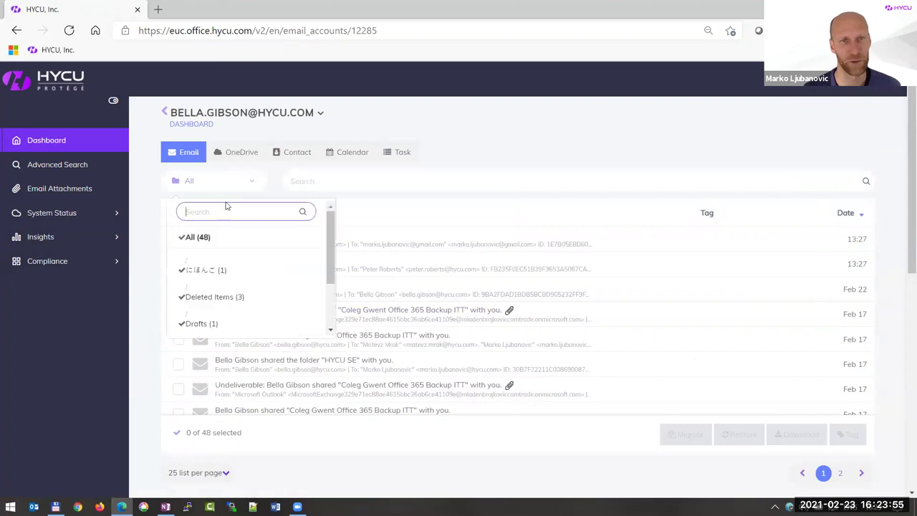
pyautogui.scroll(-3, 212, 301)
pyautogui.click(219, 291)
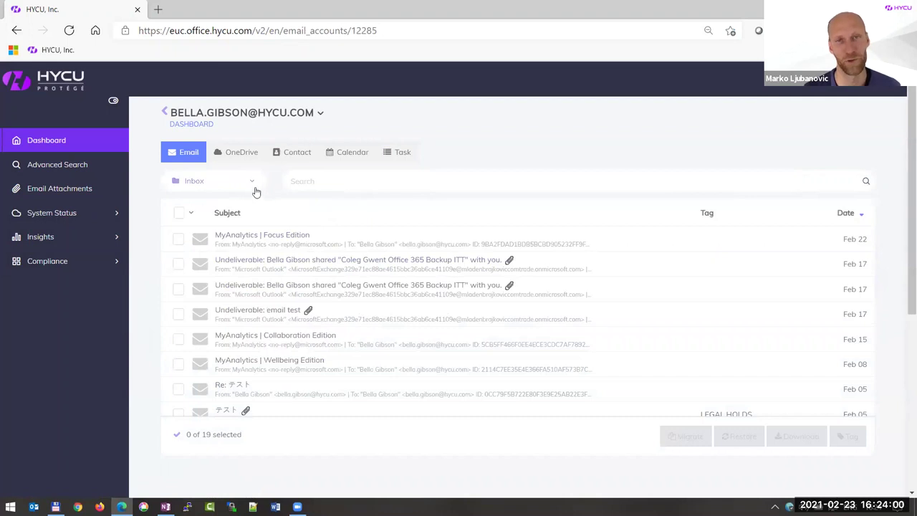
# - Review the account's OneDrive backup folders and the other available data types, and return to the dashboard
pyautogui.click(259, 158)
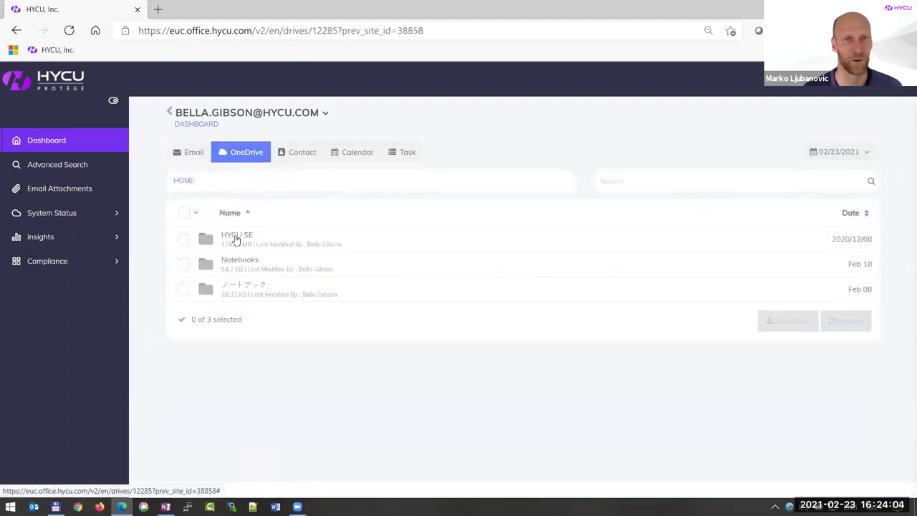
pyautogui.click(301, 154)
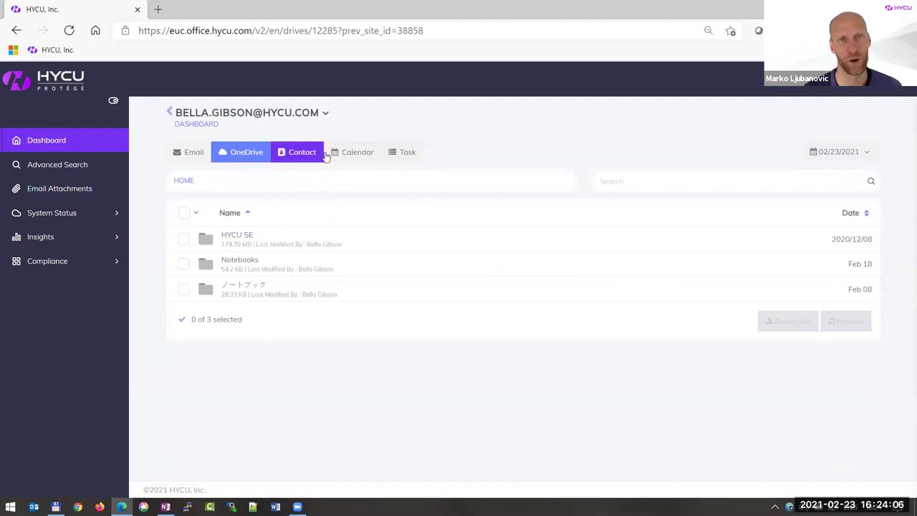
pyautogui.click(170, 112)
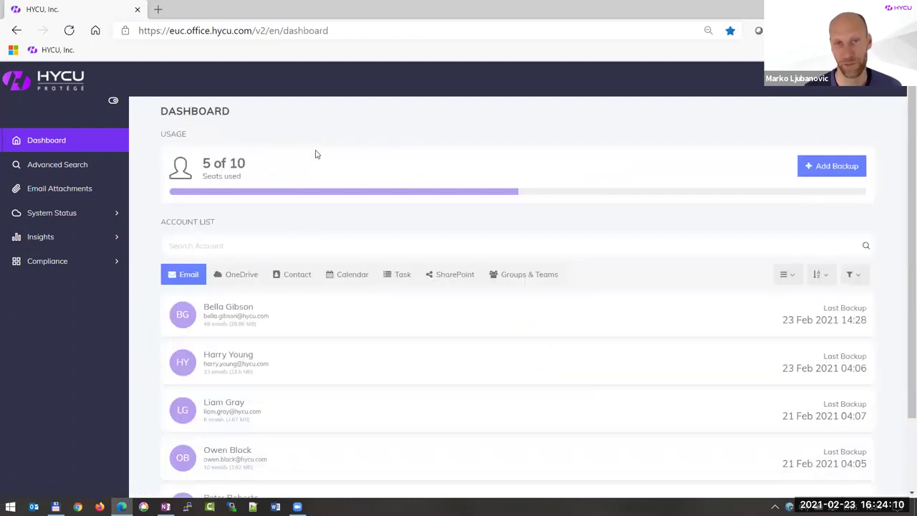
# - Expand the hycu.com SharePoint sites on the dashboard and open the Demo site backup
pyautogui.click(450, 274)
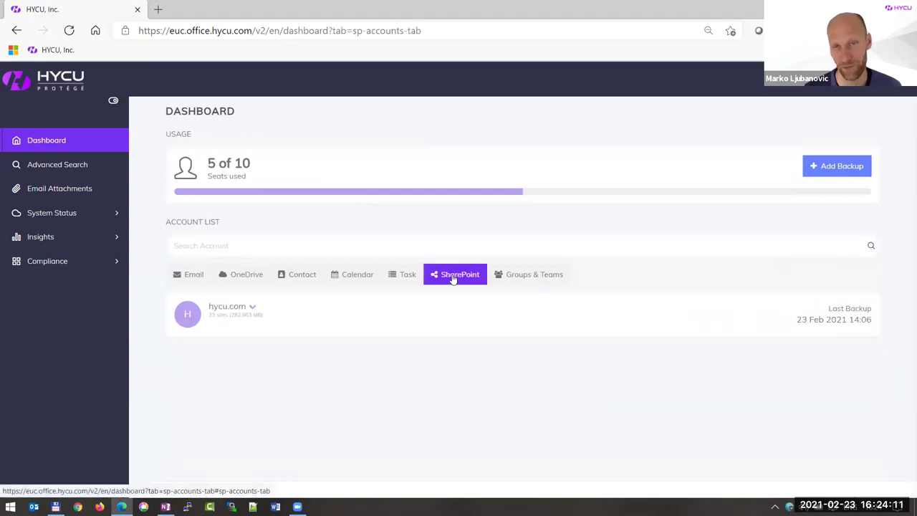
pyautogui.click(253, 307)
pyautogui.scroll(-2, 272, 409)
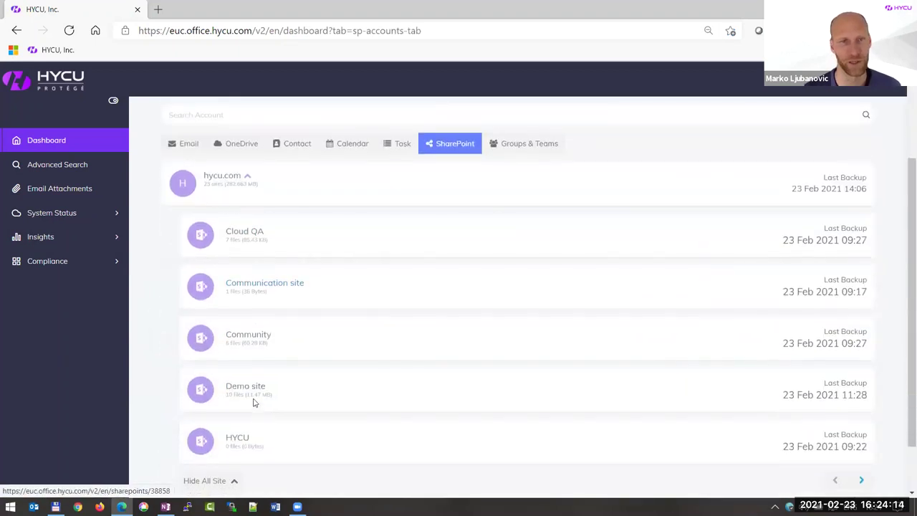
pyautogui.click(247, 386)
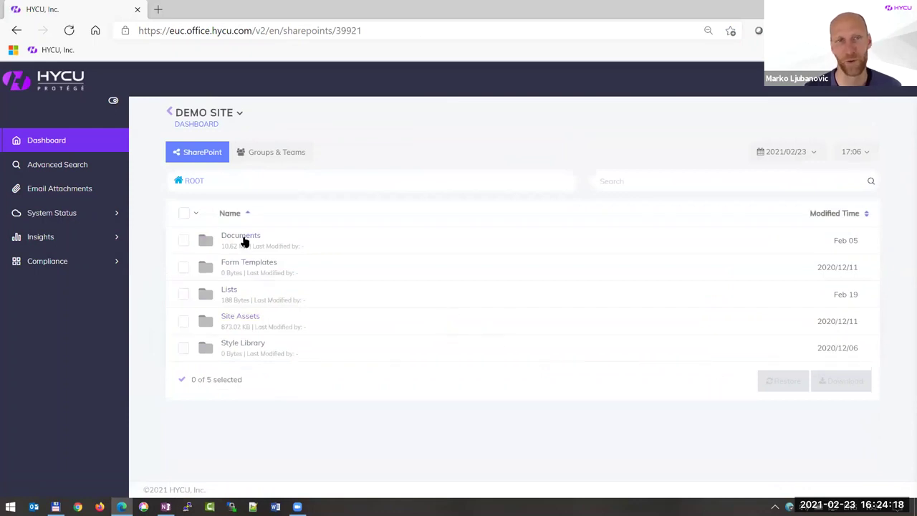
# - Examine the download formats for the Certification path channel in the Groups & Teams backup, and return to the dashboard without downloading
pyautogui.click(278, 159)
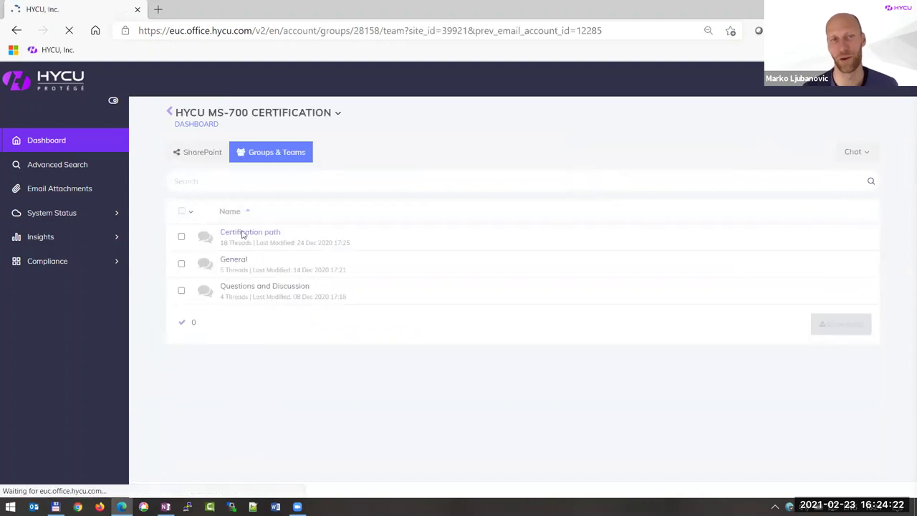
pyautogui.click(184, 241)
pyautogui.click(851, 331)
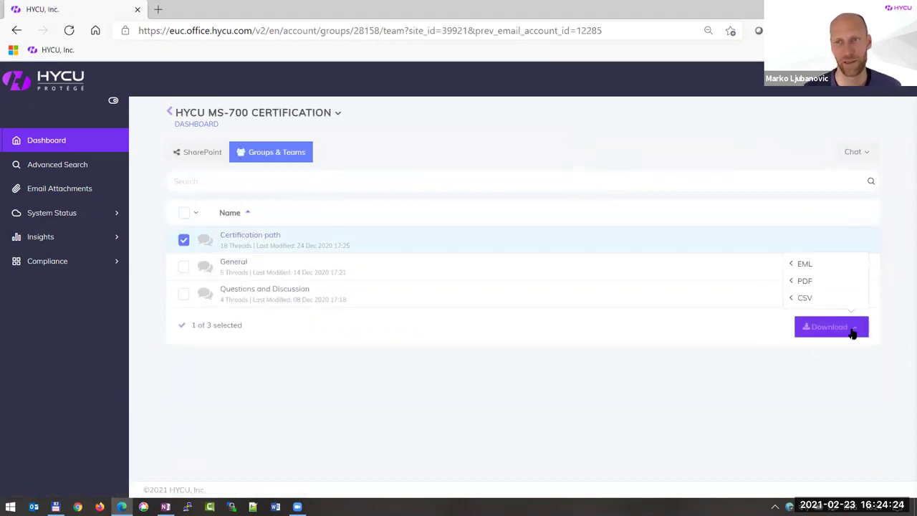
pyautogui.moveTo(805, 282)
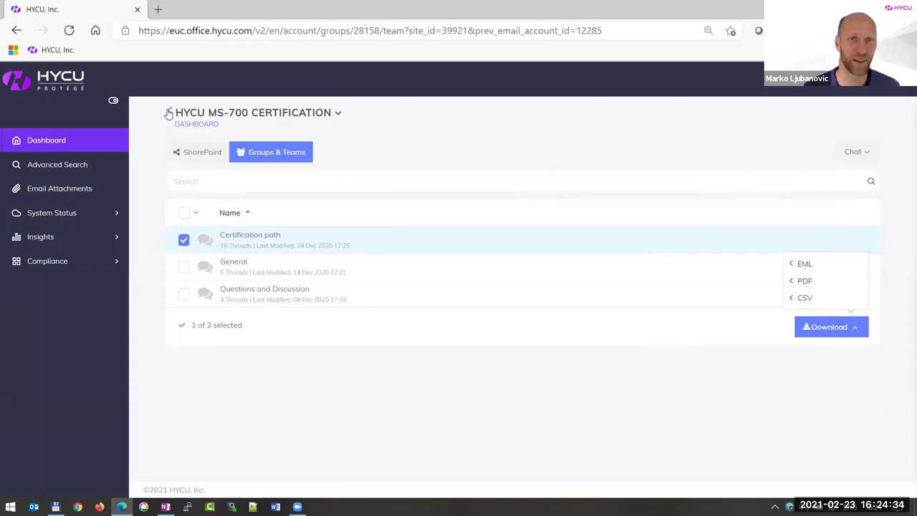
pyautogui.click(204, 130)
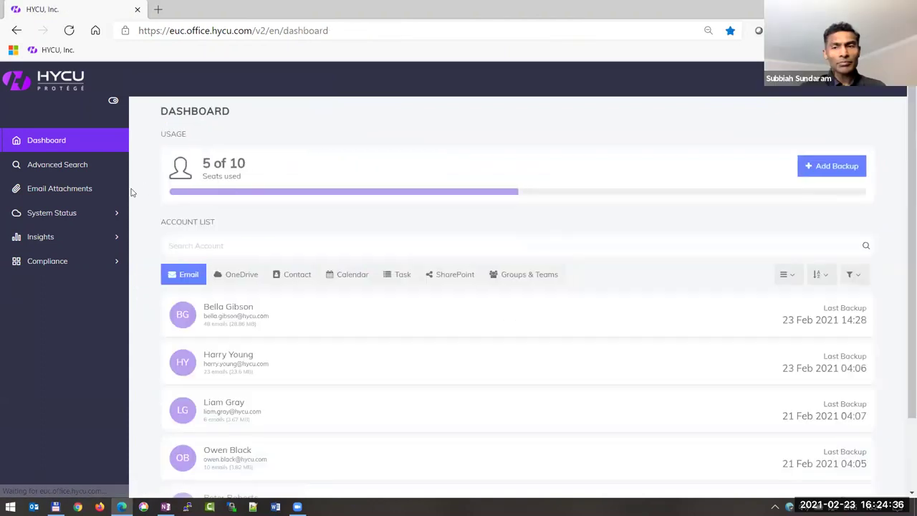
# - Open Advanced Search and try the Emails, OneDrive and SharePoint scopes, leaving only Emails selected
pyautogui.click(63, 167)
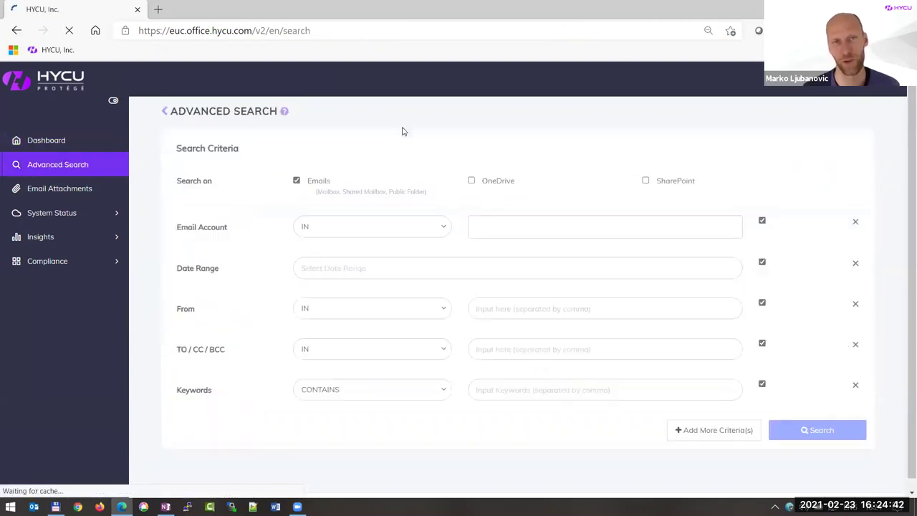
pyautogui.click(474, 183)
pyautogui.click(651, 182)
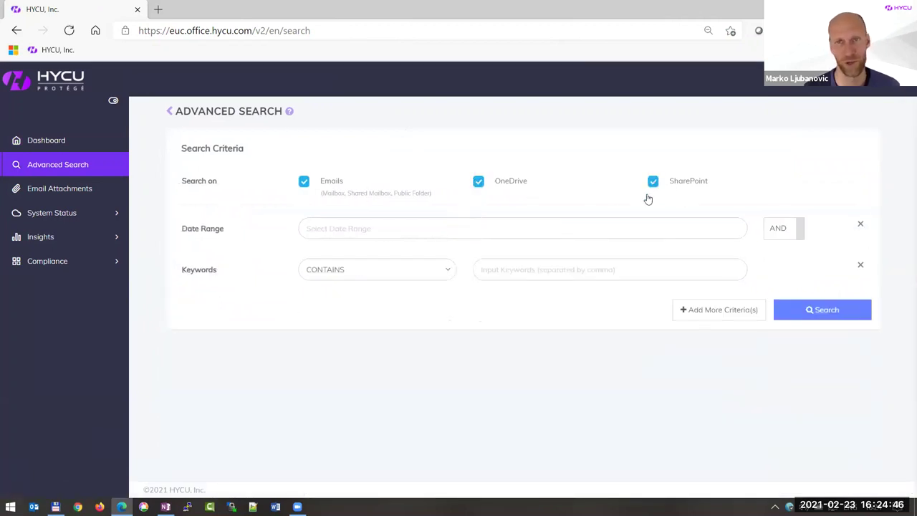
pyautogui.click(333, 184)
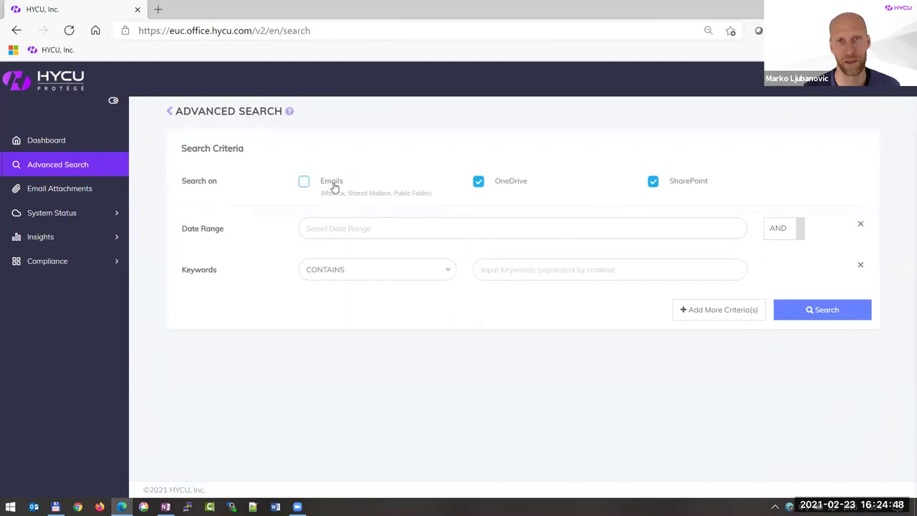
pyautogui.click(314, 189)
pyautogui.click(478, 184)
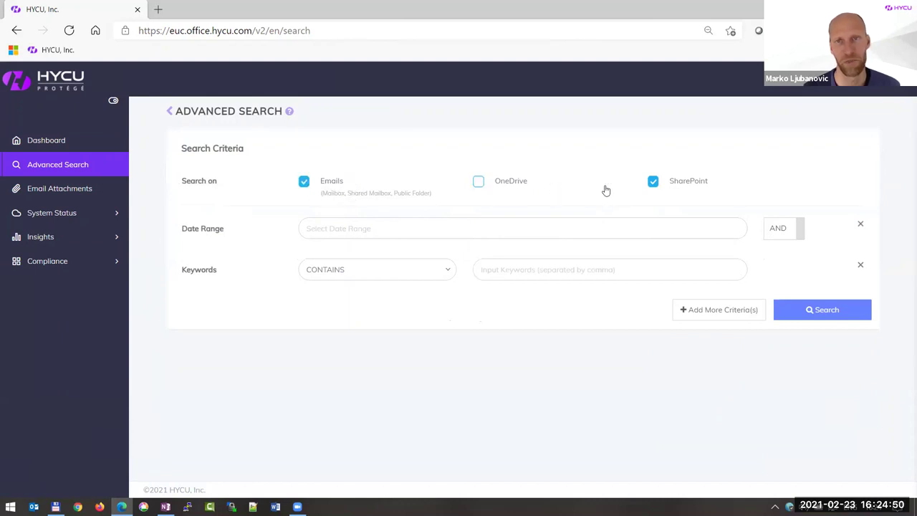
pyautogui.click(650, 181)
# - Search the backed-up emails for the keywords "mine with hycu"
pyautogui.click(552, 392)
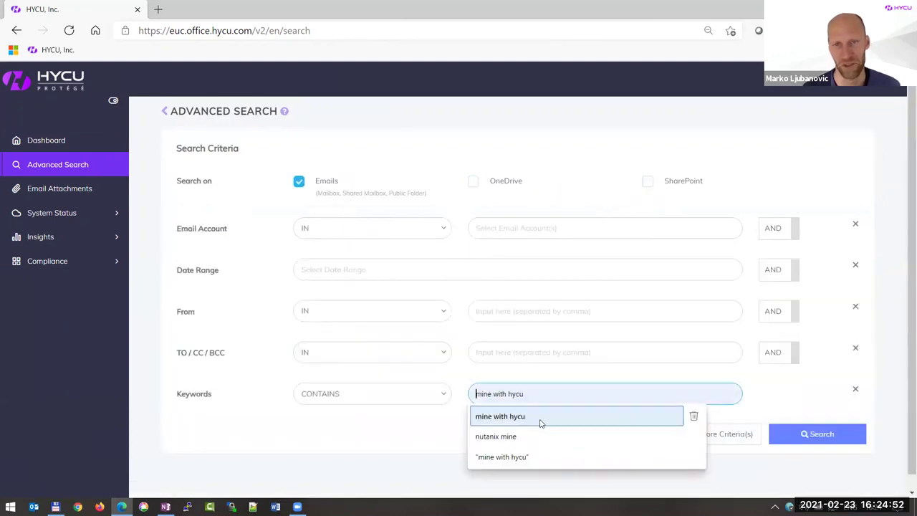
pyautogui.click(597, 416)
pyautogui.click(830, 434)
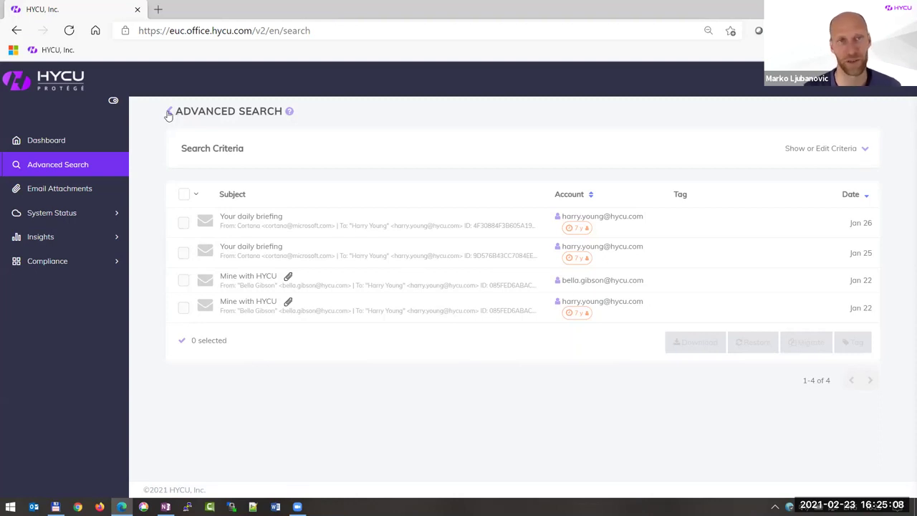
# - Review the backed-up email attachments and the attachment type filter options, and return to the dashboard
pyautogui.click(77, 190)
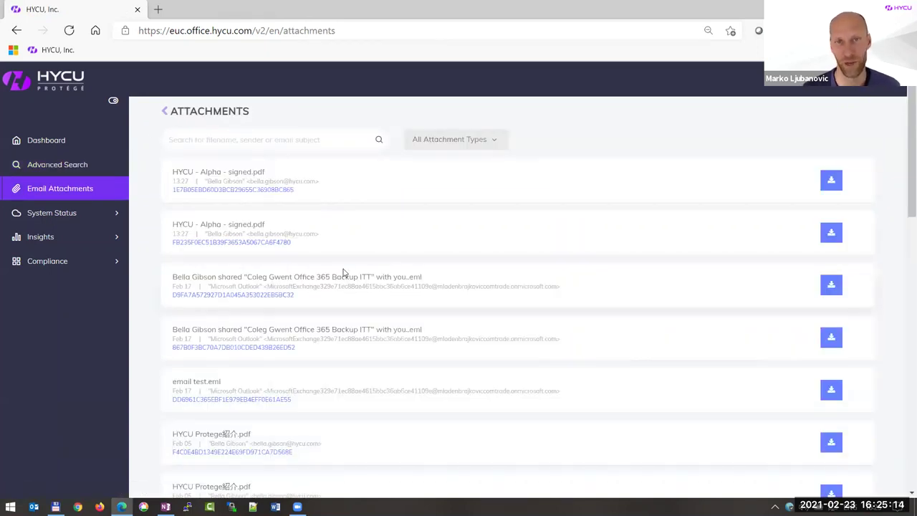
pyautogui.click(491, 142)
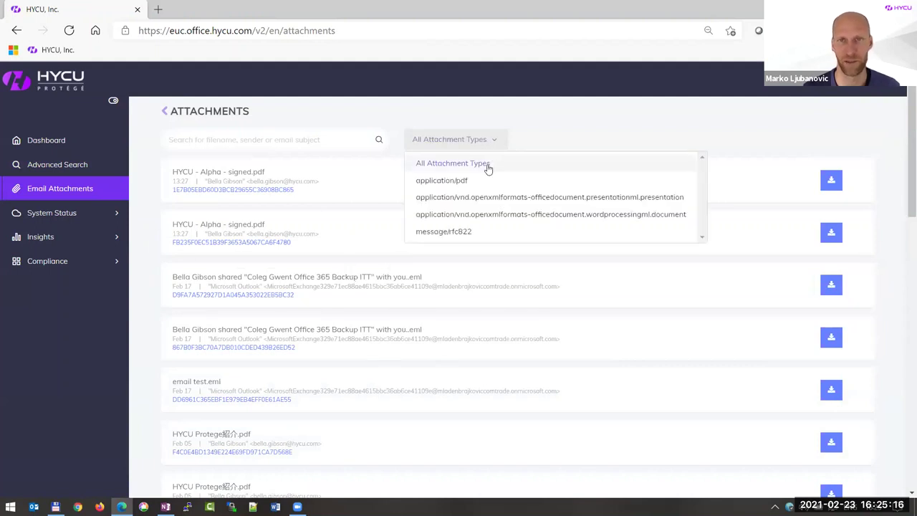
pyautogui.click(530, 130)
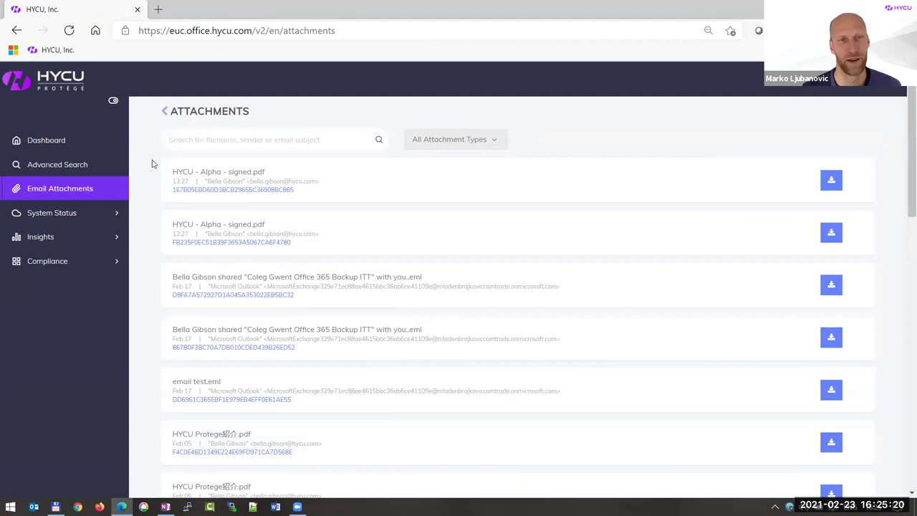
pyautogui.click(164, 112)
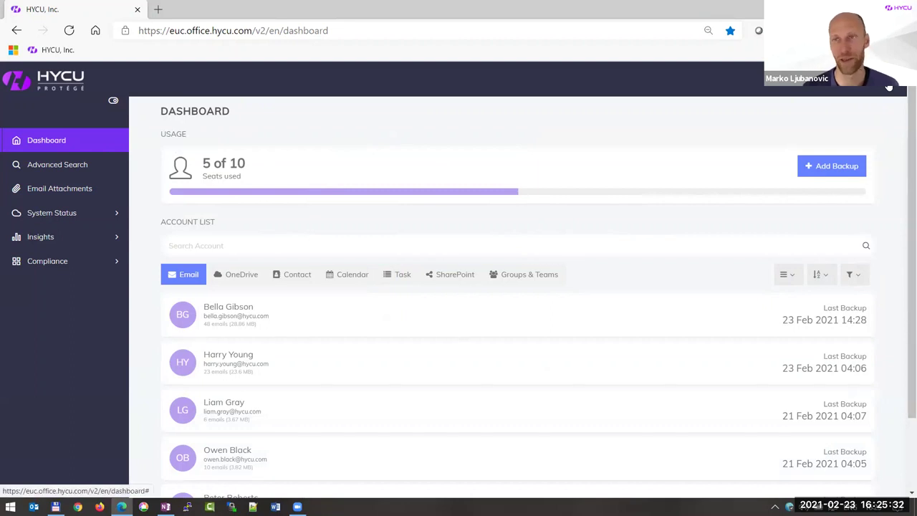
# - Open User Management and review the department assignments and the permissions granted to each account
pyautogui.click(888, 87)
pyautogui.click(812, 145)
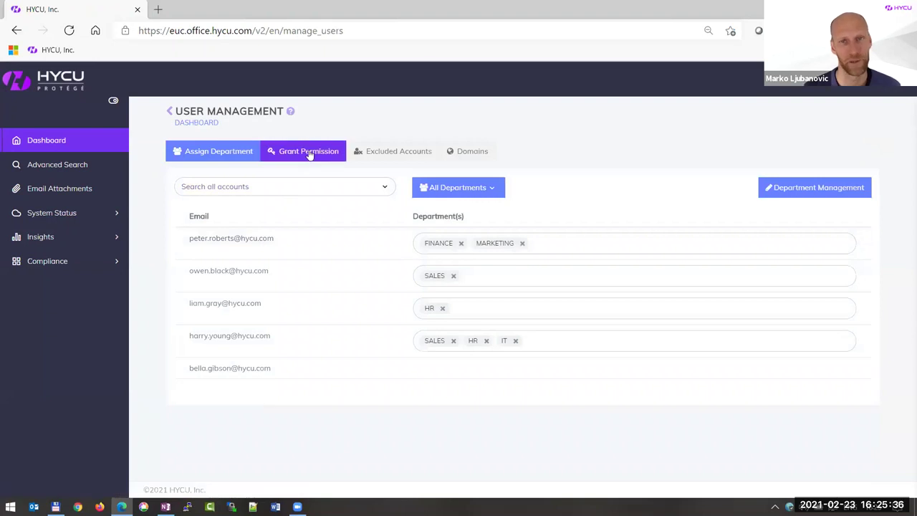
pyautogui.click(310, 156)
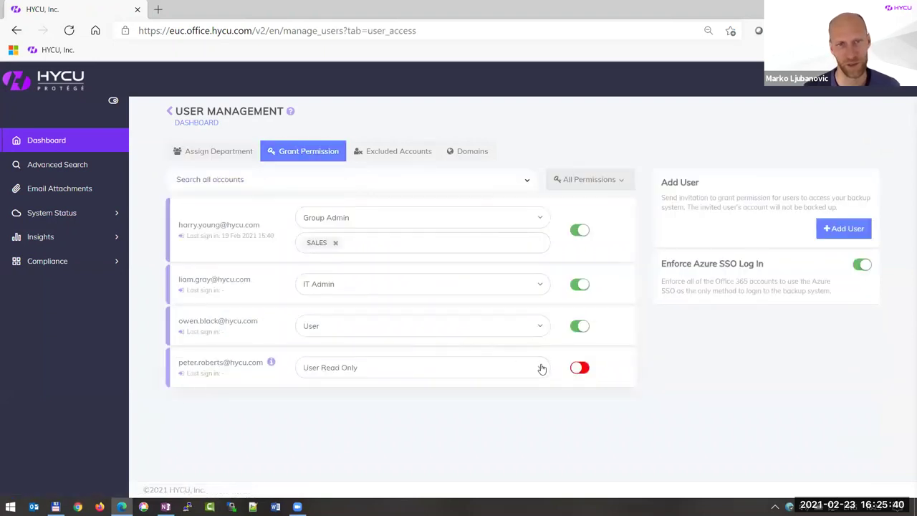
# - Enable login for the last account in the permissions list, assign it the Group Admin role, and check the department assignments
pyautogui.click(580, 369)
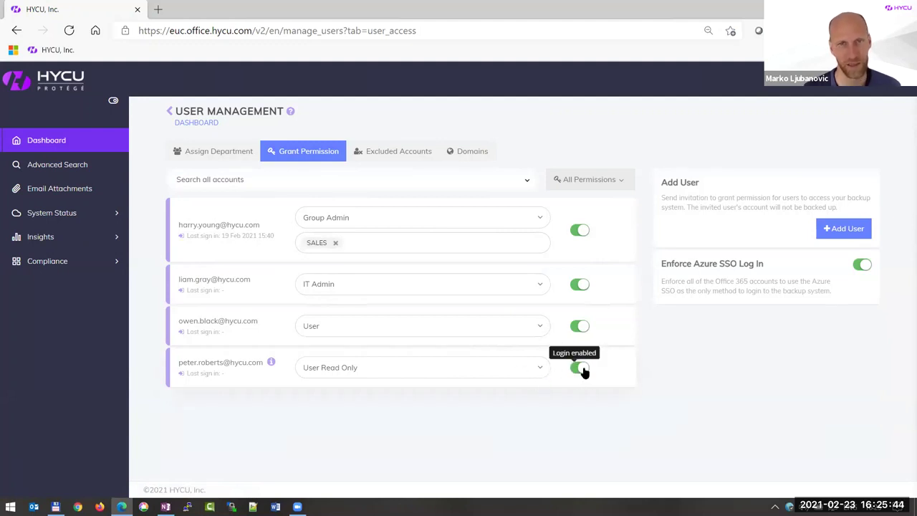
pyautogui.click(539, 371)
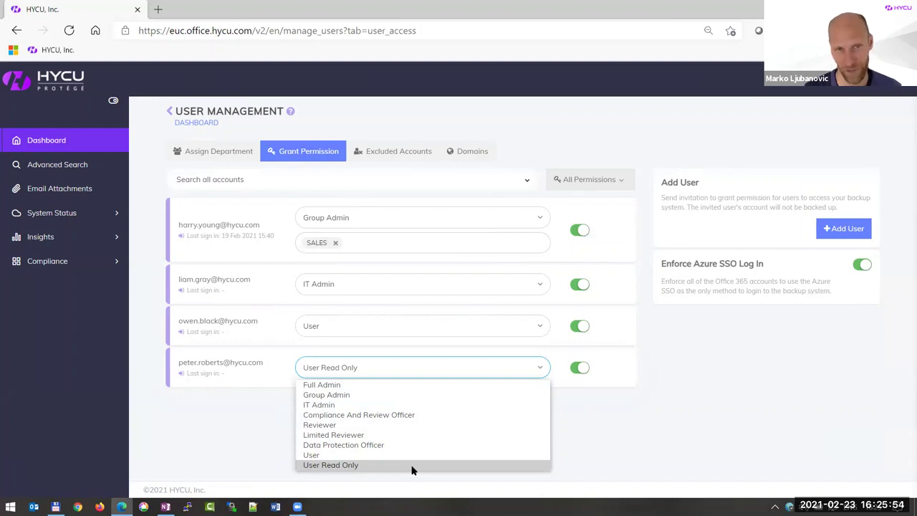
pyautogui.click(412, 399)
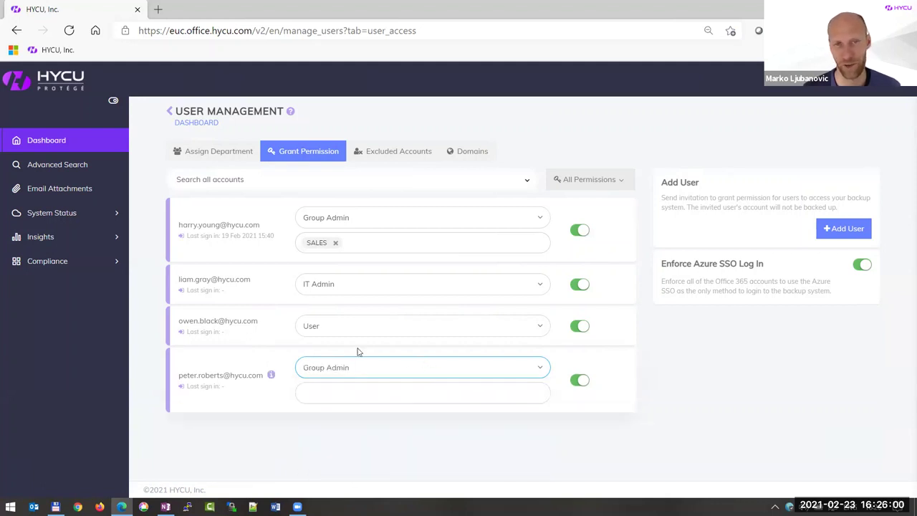
pyautogui.click(207, 159)
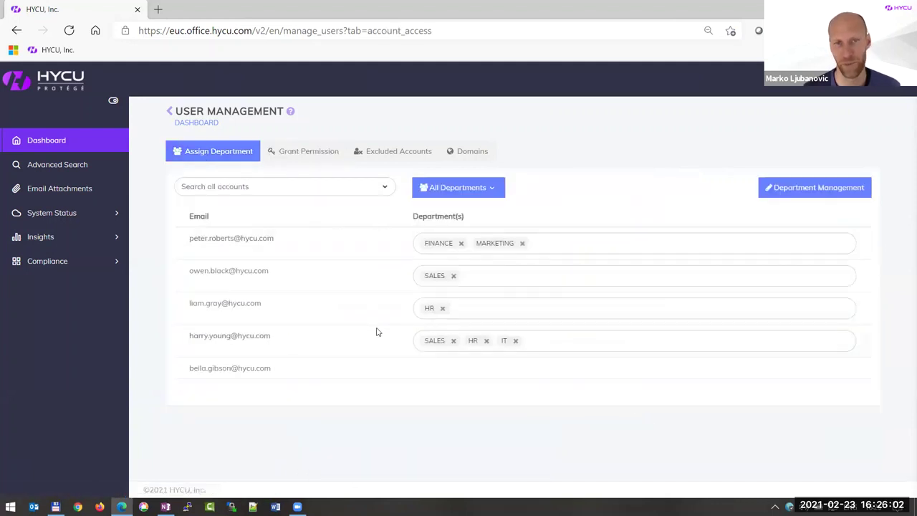
pyautogui.click(309, 153)
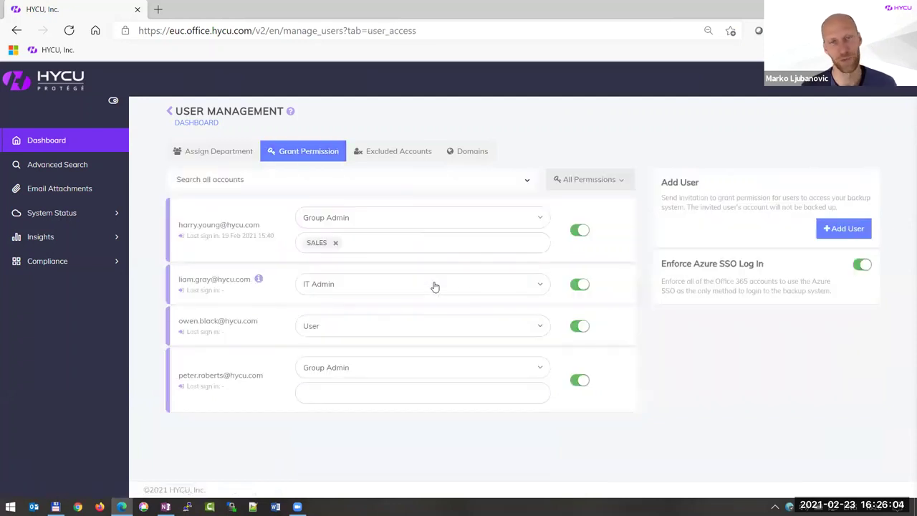
# - Set the last listed account's role back to User Read Only and disable its login
pyautogui.click(541, 369)
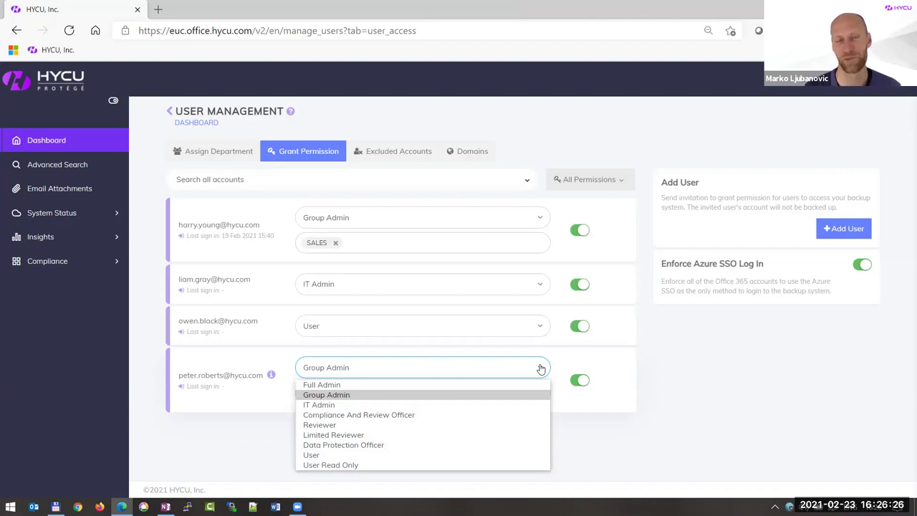
pyautogui.click(403, 464)
pyautogui.click(579, 369)
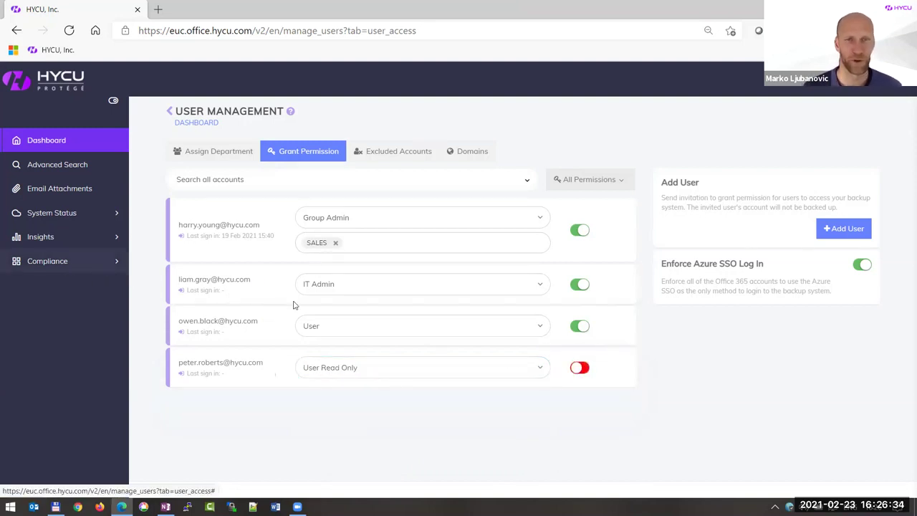
# - Check the roles available for the last listed account, and view the eDiscovery search creation form
pyautogui.click(458, 370)
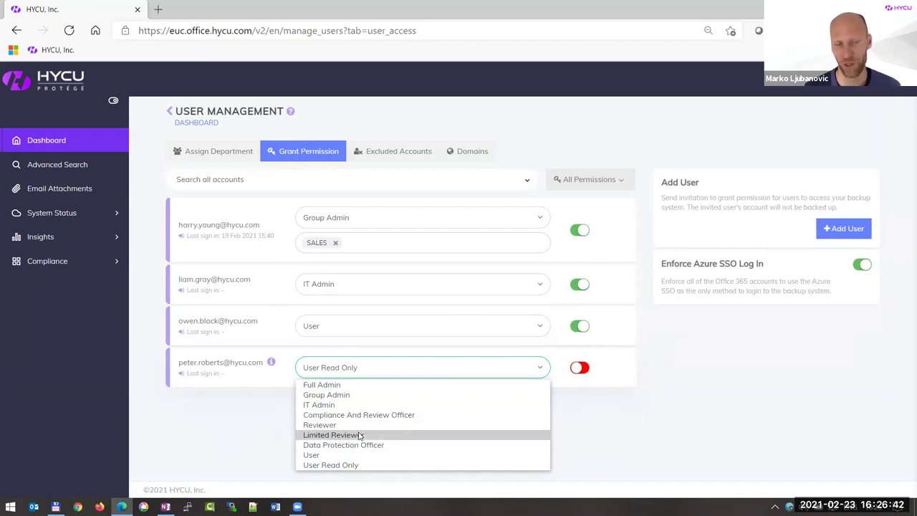
pyautogui.click(74, 266)
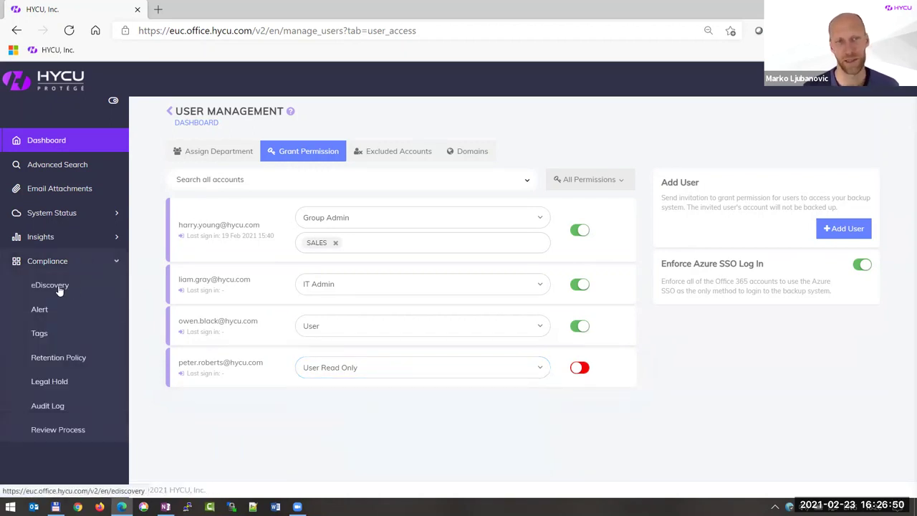
pyautogui.click(57, 285)
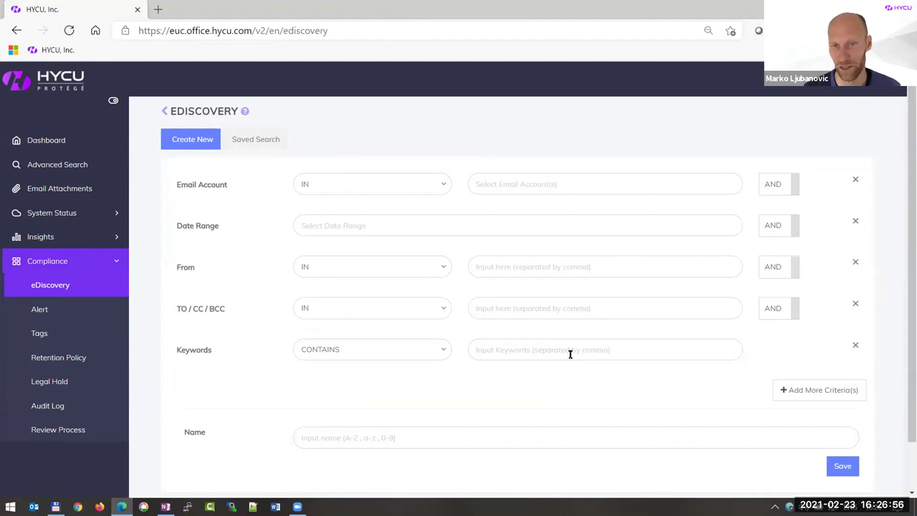
# - Review the criteria of the saved eDiscovery search "Confidentiality breach" and the alert settings of all saved searches
pyautogui.click(262, 141)
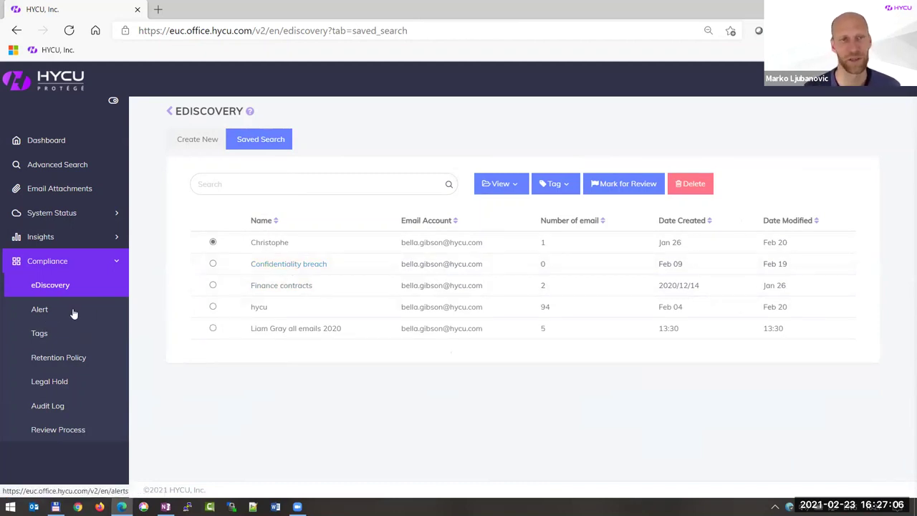
pyautogui.click(280, 265)
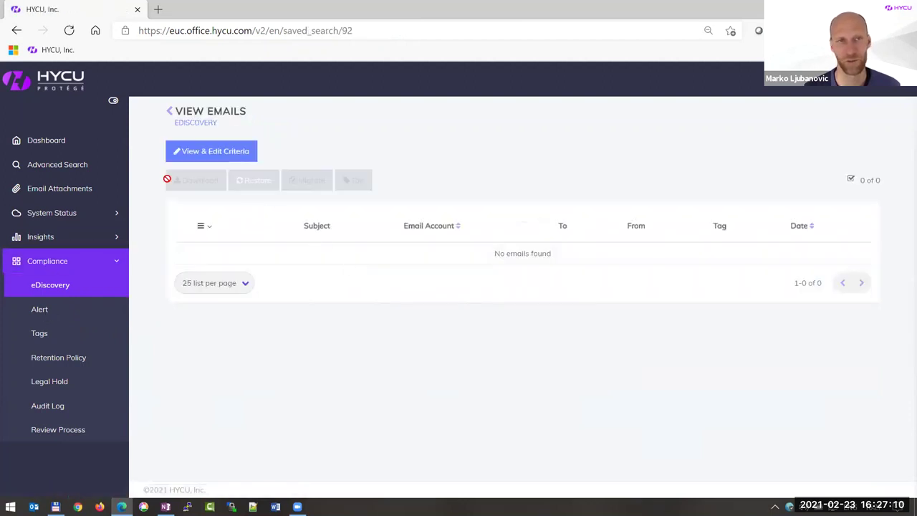
pyautogui.click(225, 155)
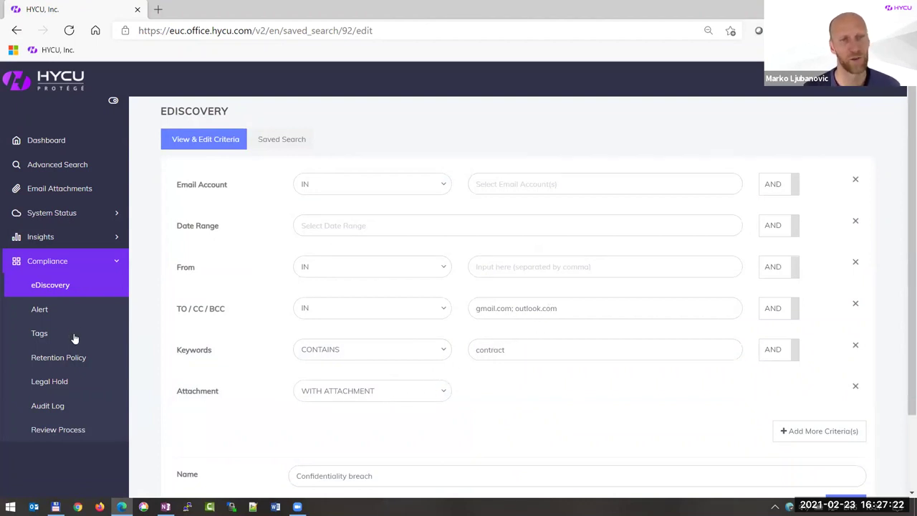
pyautogui.click(64, 311)
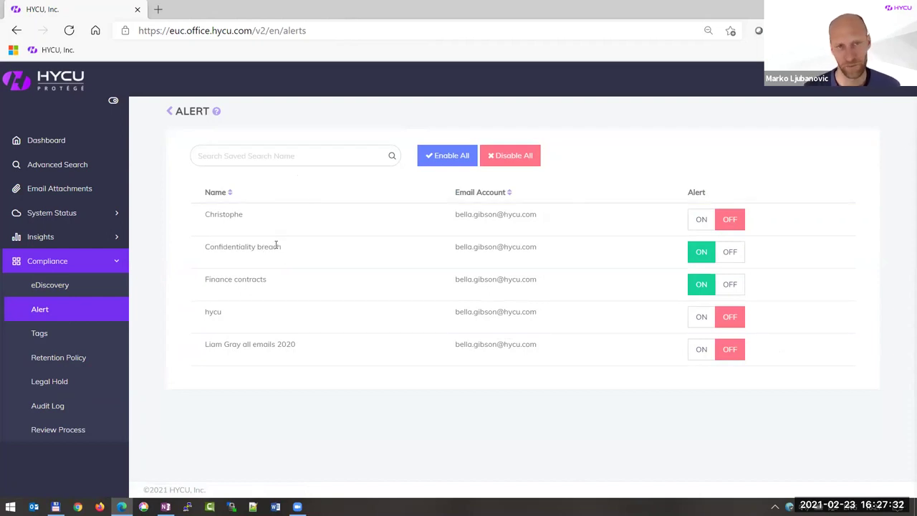
# - Start an account-level legal hold for the FINANCE department, and discard it without enabling the hold
pyautogui.click(67, 385)
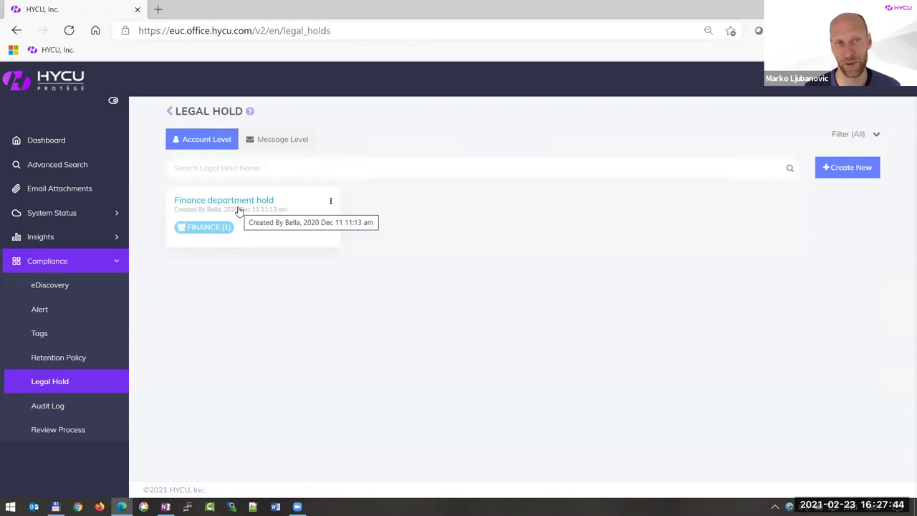
pyautogui.click(848, 169)
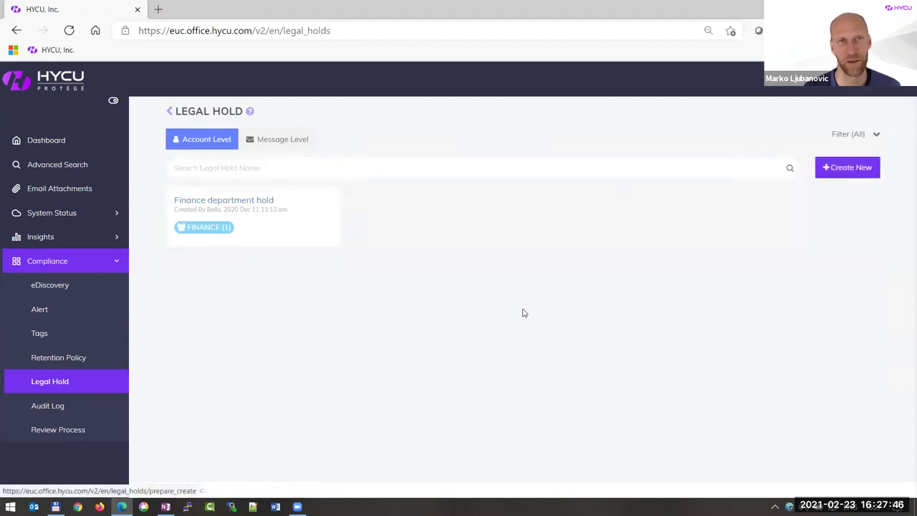
pyautogui.click(348, 254)
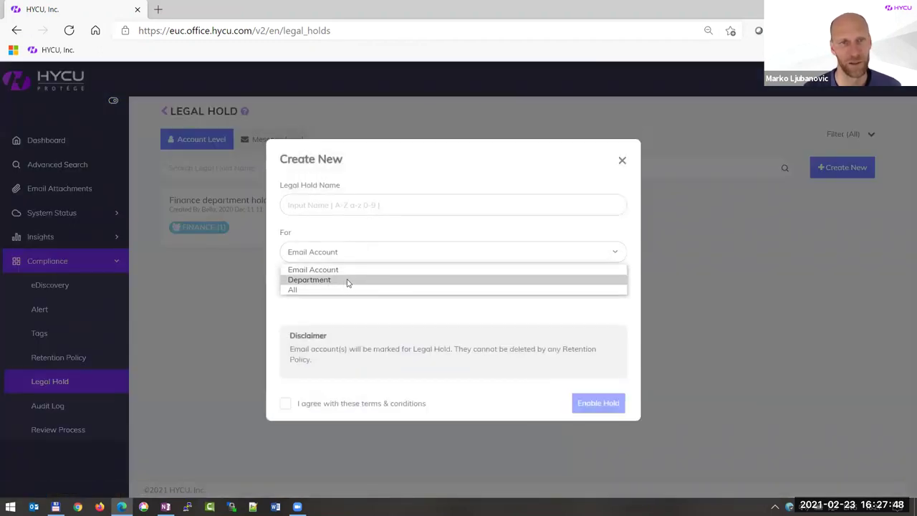
pyautogui.click(336, 280)
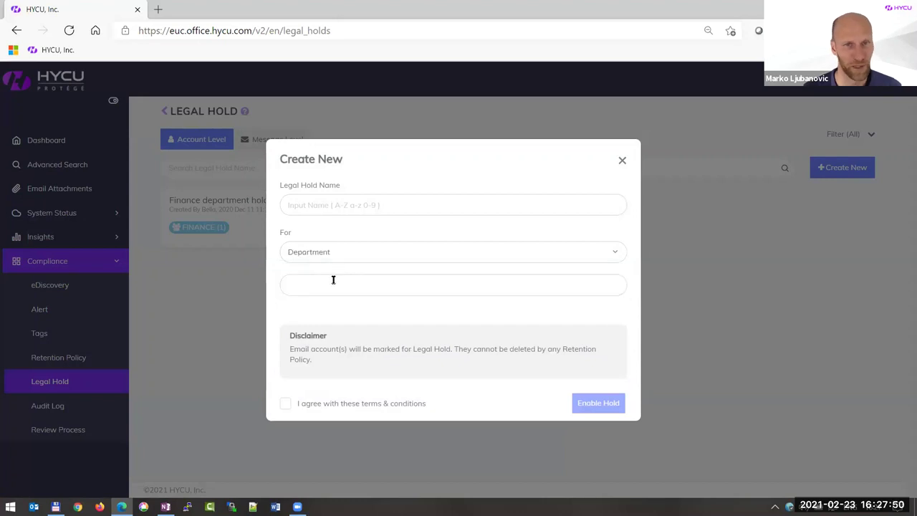
pyautogui.click(333, 281)
pyautogui.click(335, 310)
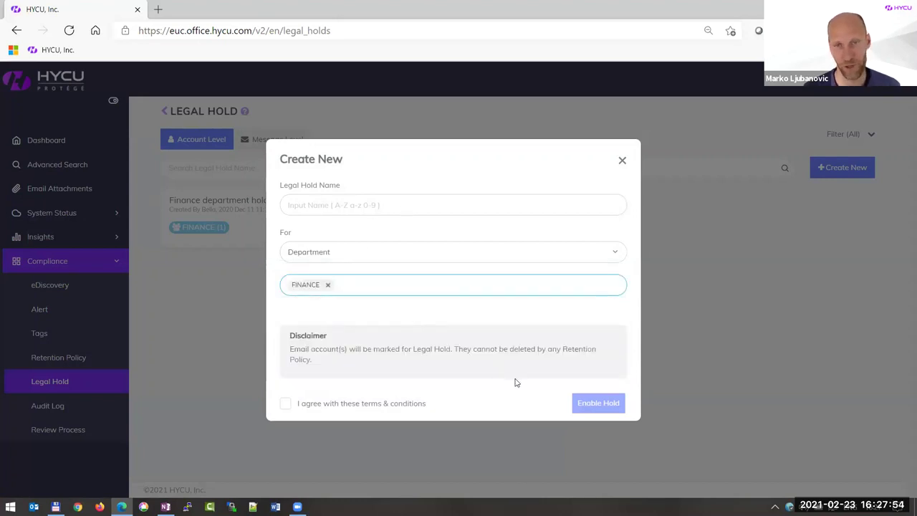
pyautogui.click(621, 163)
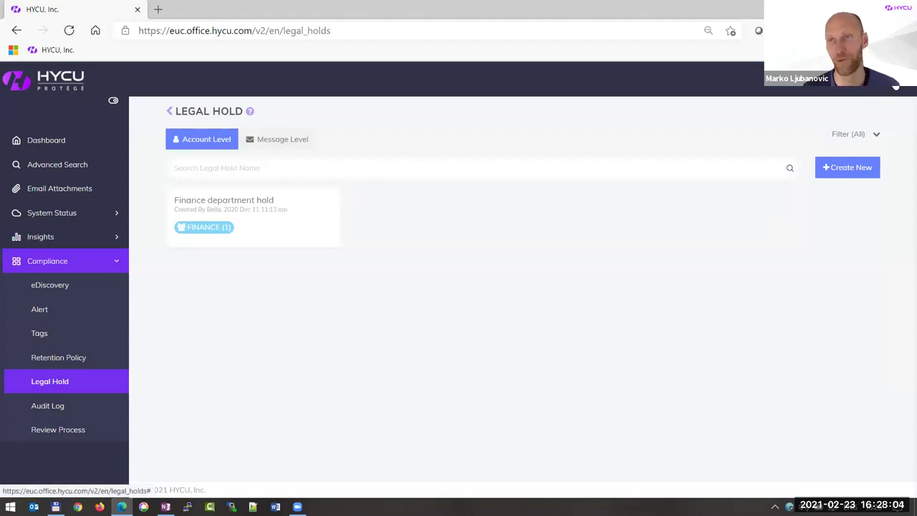
# - Review the permissions in User Management and the roles that can be assigned when inviting a new user, without sending an invitation
pyautogui.click(895, 86)
pyautogui.click(829, 147)
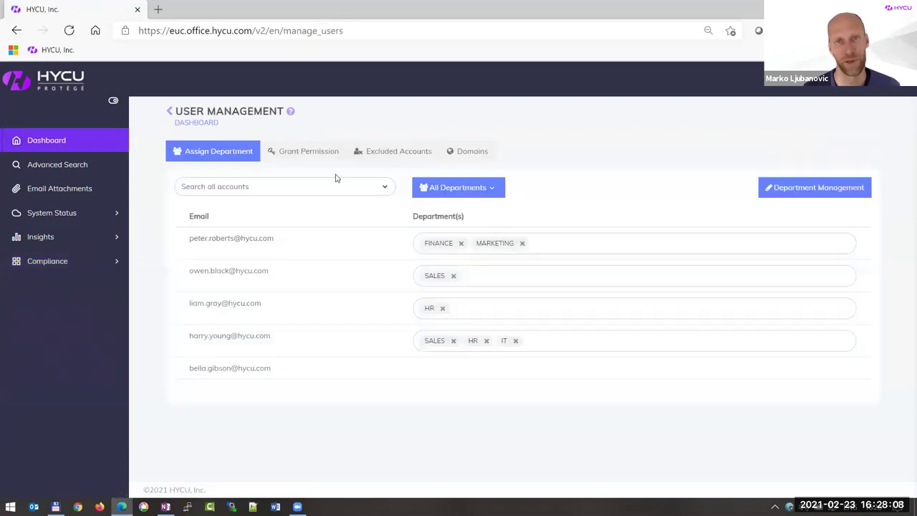
pyautogui.click(308, 152)
pyautogui.click(413, 367)
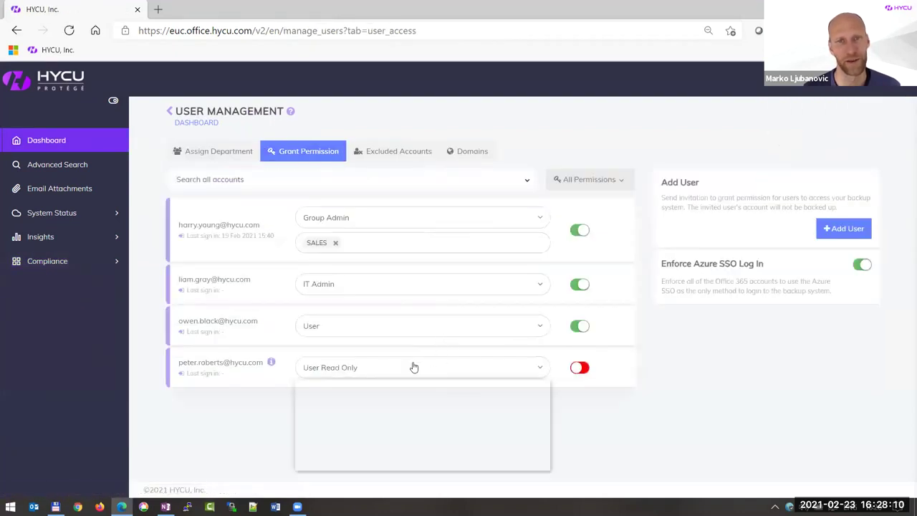
pyautogui.click(844, 229)
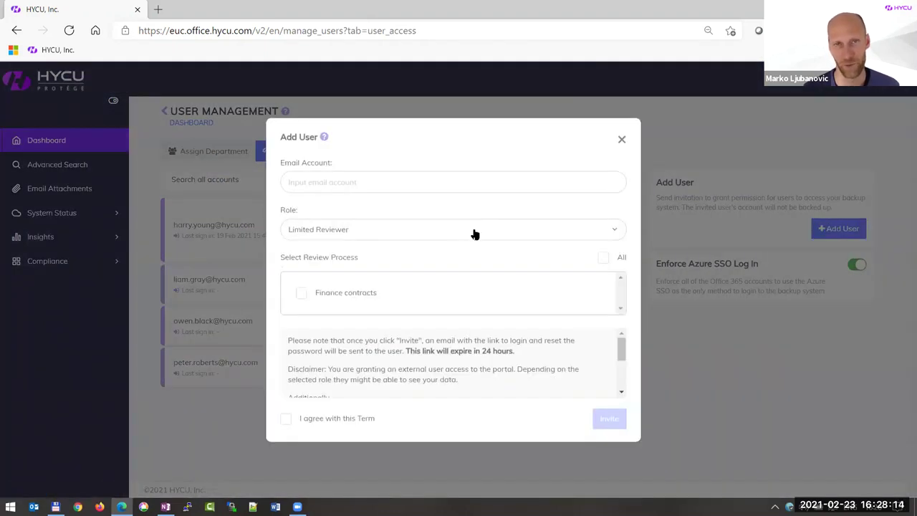
pyautogui.click(474, 234)
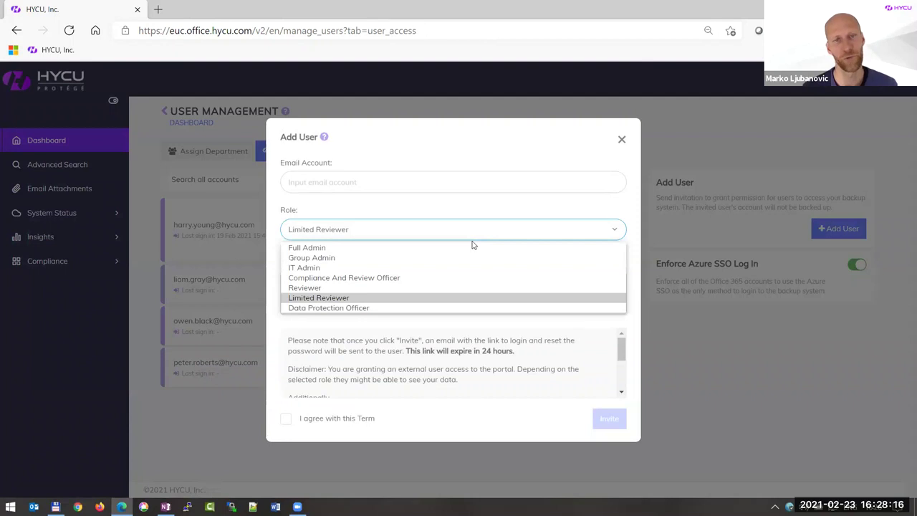
pyautogui.click(621, 139)
pyautogui.click(622, 139)
# - View the emails contained in the "Finance contracts" compliance review process
pyautogui.click(62, 262)
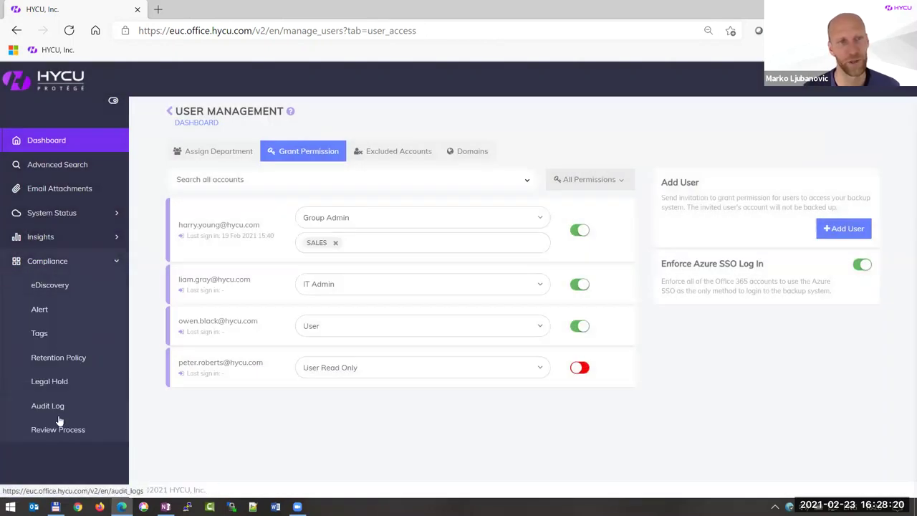
pyautogui.click(61, 429)
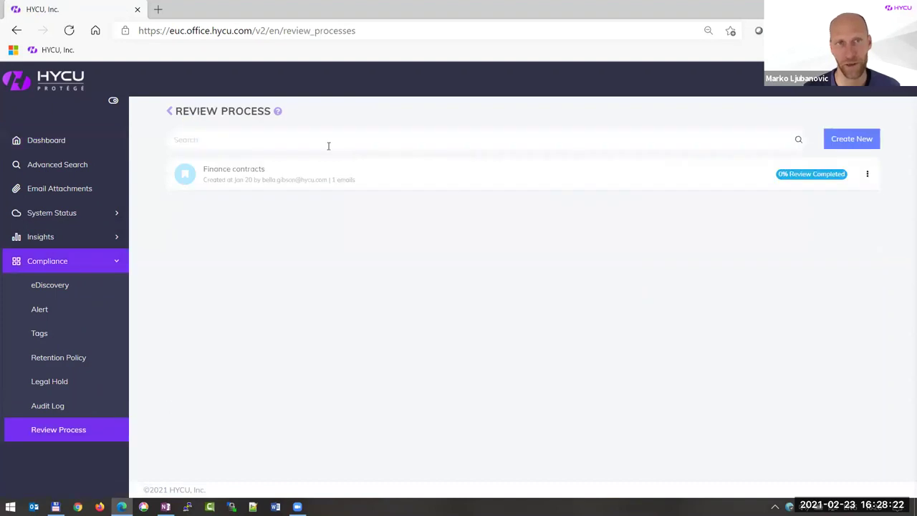
pyautogui.click(242, 172)
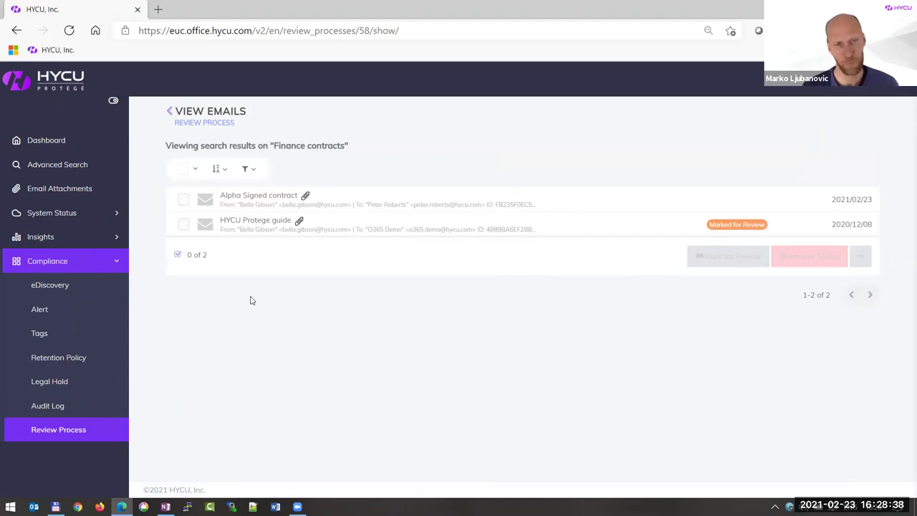
# - Search the Messages & File Audit Log for the first suggested user's activities from 2020/01/01 to 2020/12/31, and review the logged entries
pyautogui.click(56, 410)
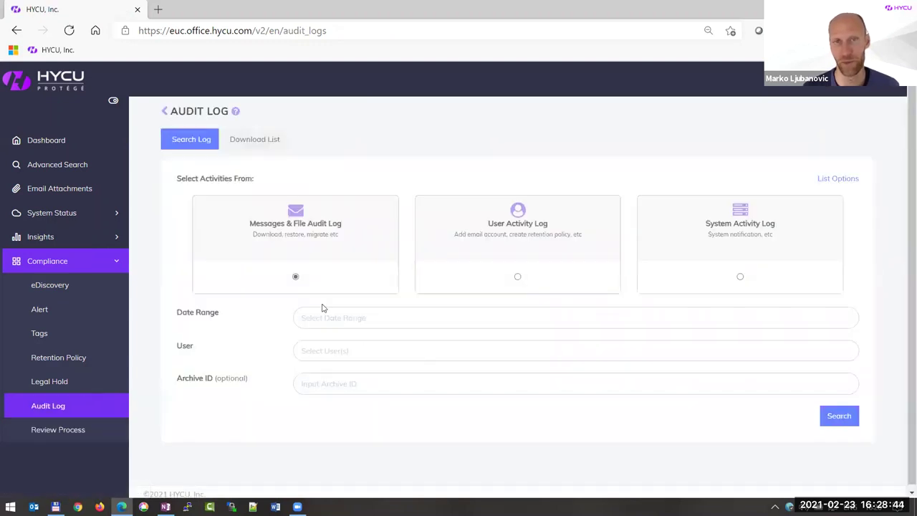
pyautogui.click(359, 318)
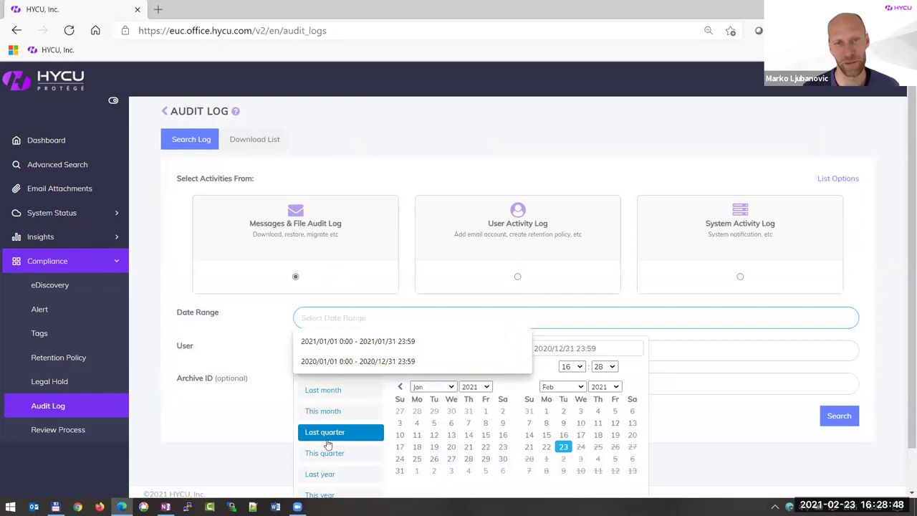
pyautogui.click(327, 478)
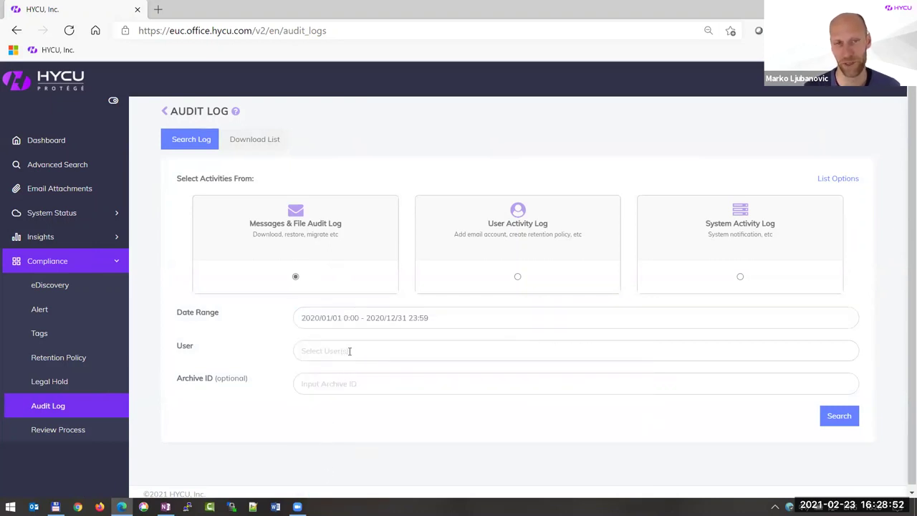
pyautogui.click(350, 352)
pyautogui.click(342, 373)
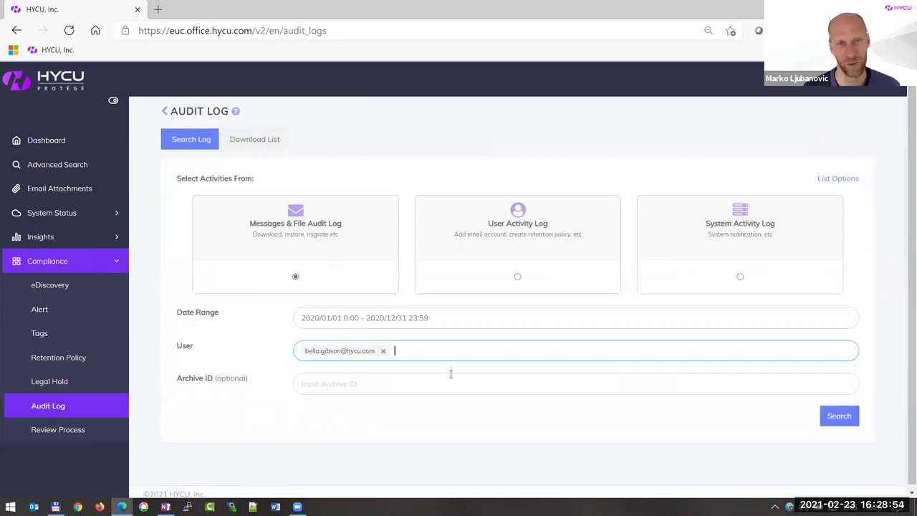
pyautogui.click(839, 417)
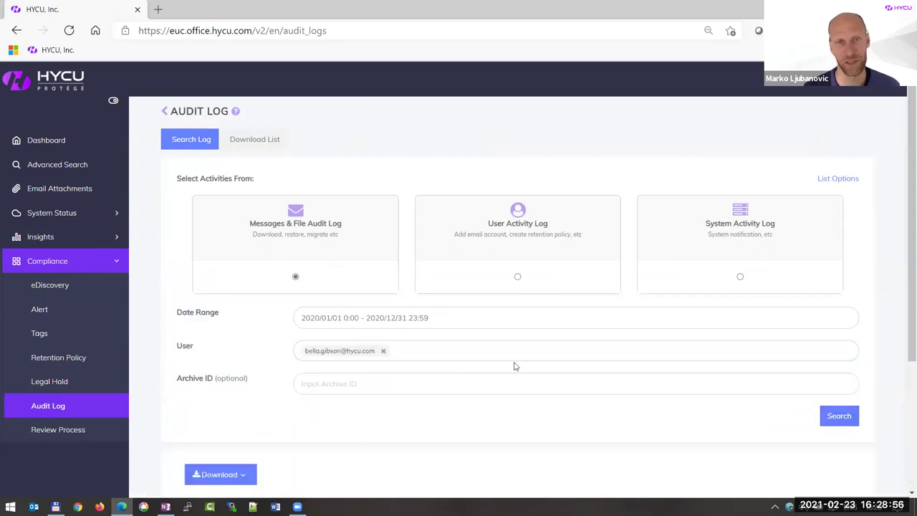
pyautogui.scroll(-3, 419, 315)
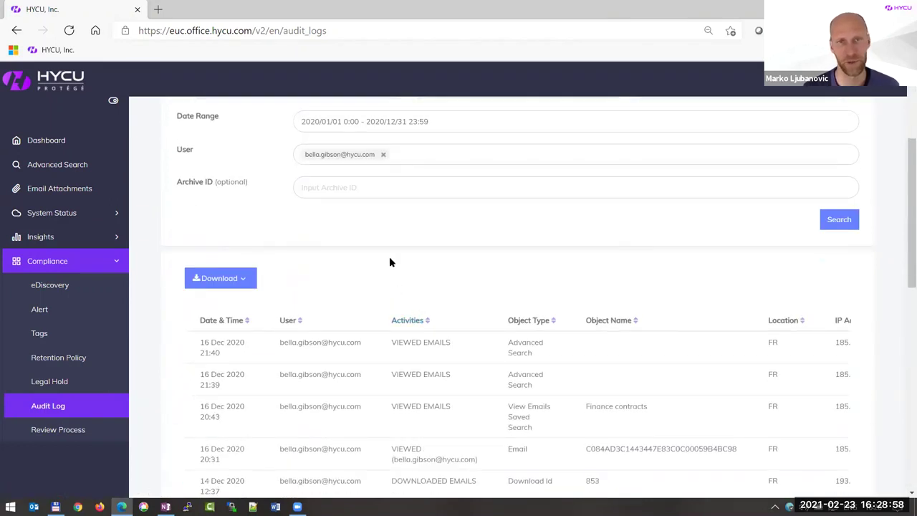
pyautogui.scroll(-1, 421, 357)
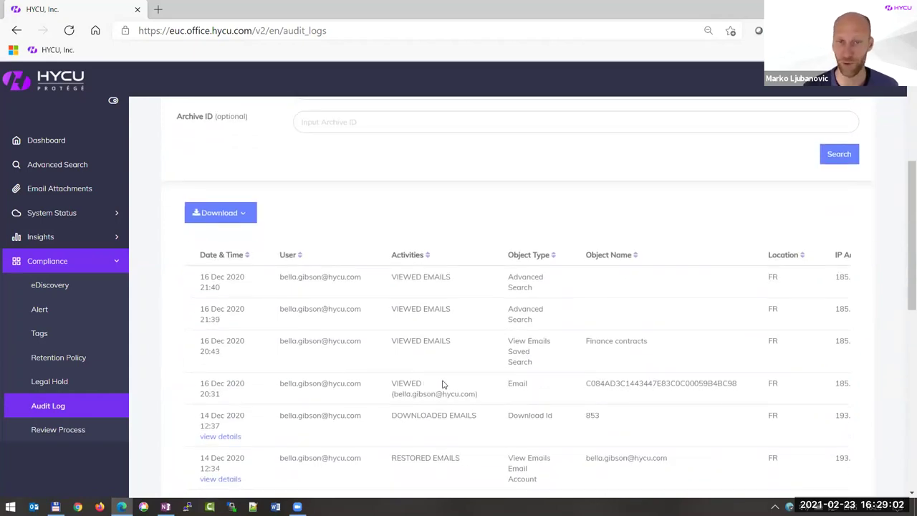
pyautogui.scroll(-3, 443, 385)
pyautogui.scroll(4, 427, 377)
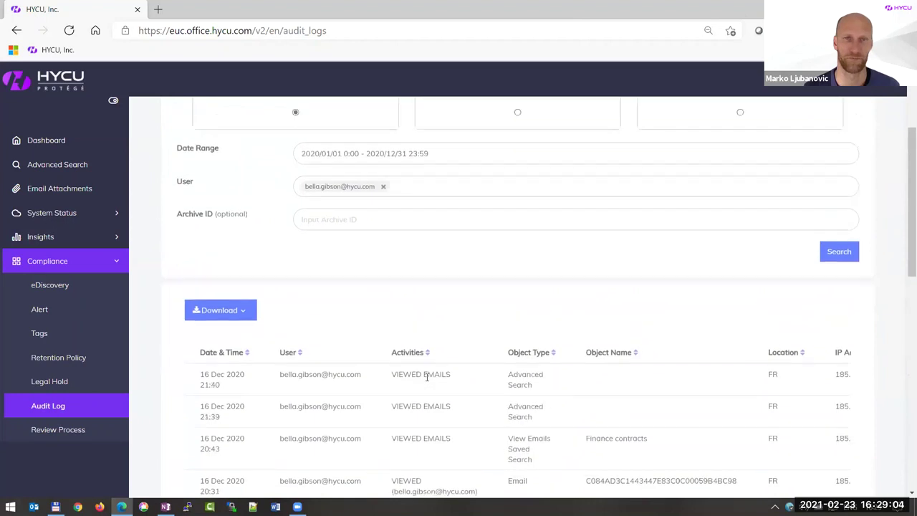
pyautogui.scroll(2, 427, 378)
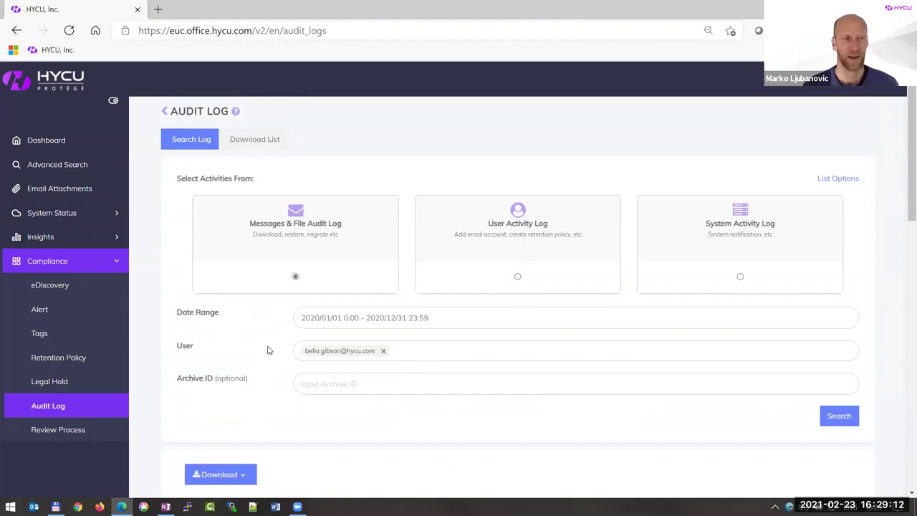
# - Review the email statistics, the contact relationships graph and the productivity report under Insights
pyautogui.click(118, 265)
pyautogui.click(77, 244)
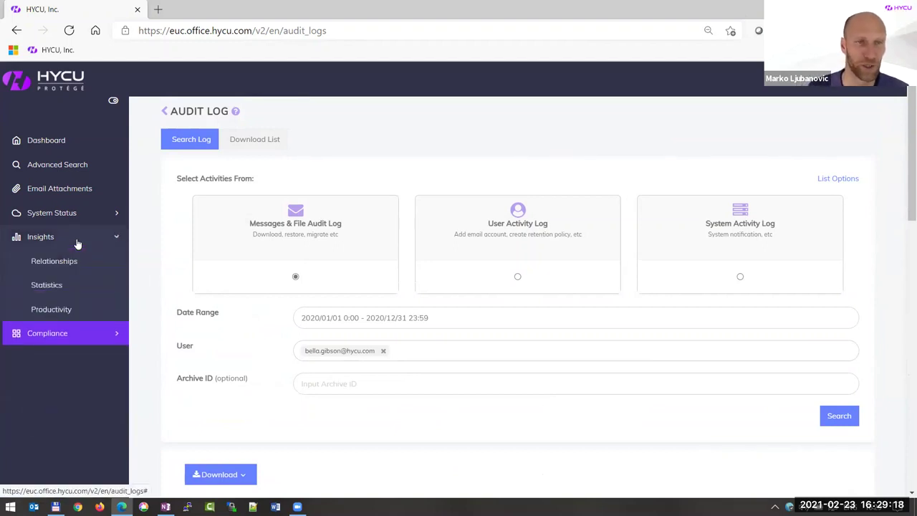
pyautogui.click(61, 286)
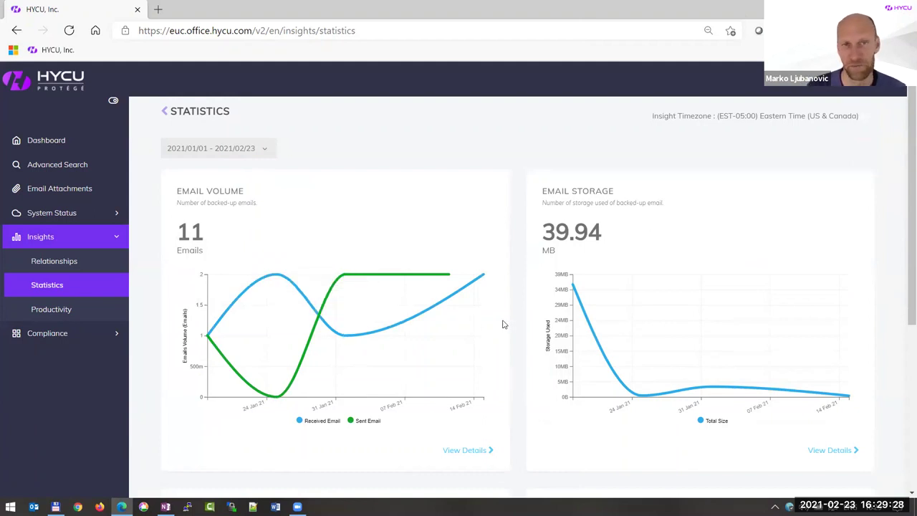
pyautogui.scroll(-2, 504, 318)
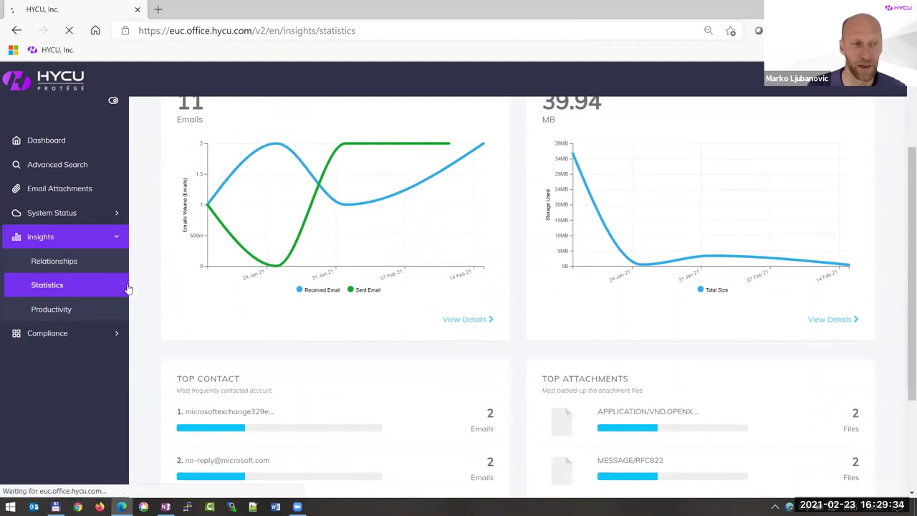
pyautogui.click(54, 262)
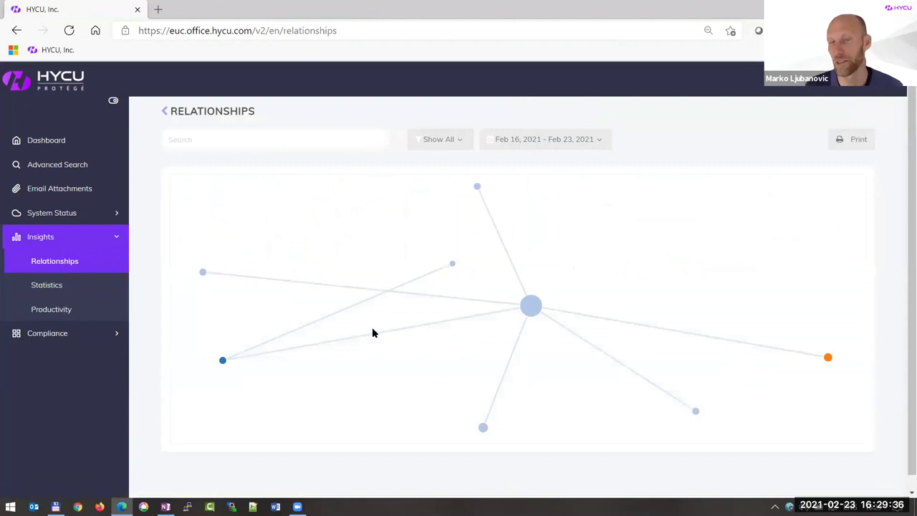
pyautogui.moveTo(450, 341)
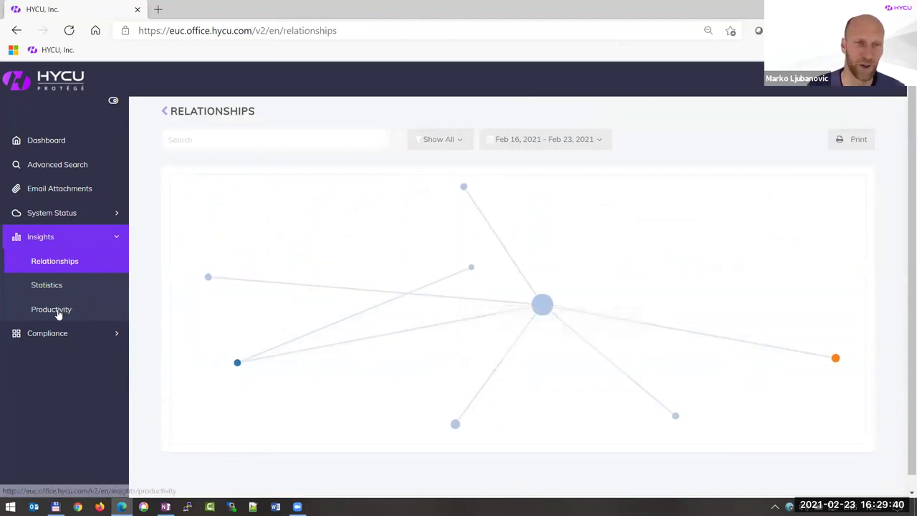
pyautogui.click(57, 312)
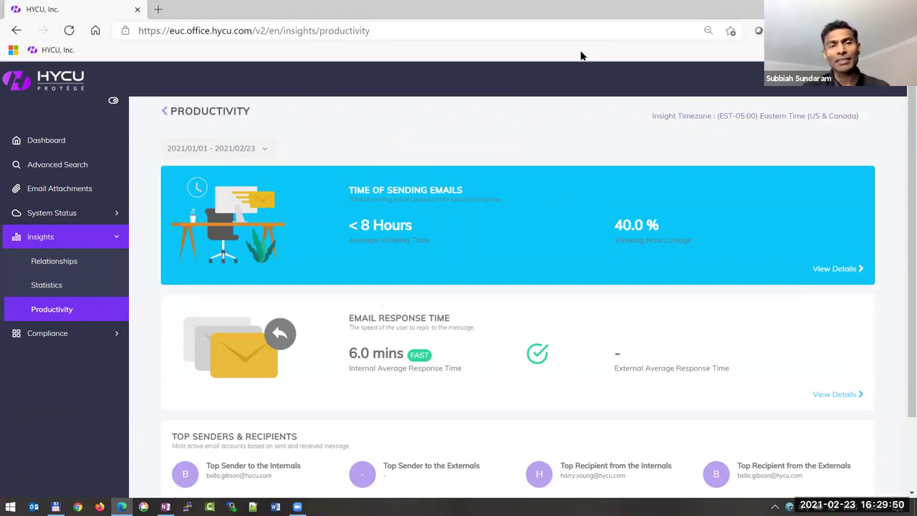
# - Check the System Status of the email backups, and open the status of the restores
pyautogui.click(28, 214)
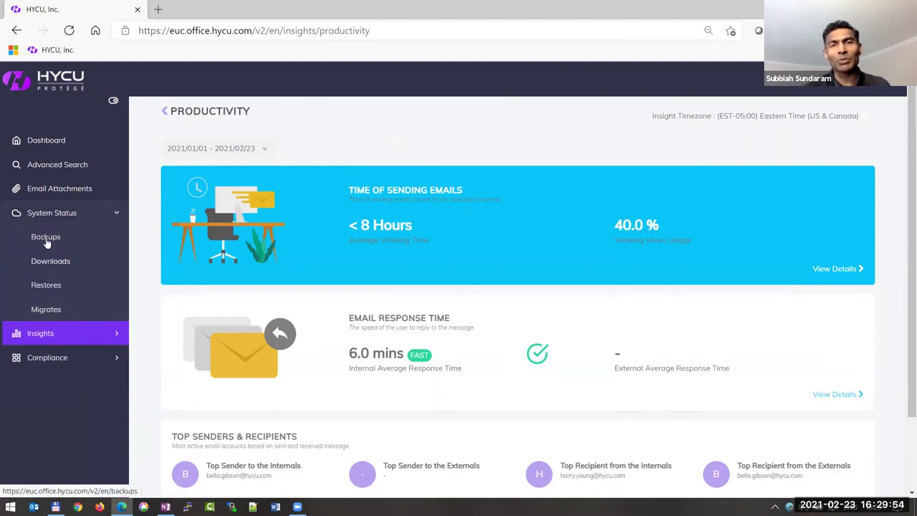
pyautogui.click(46, 238)
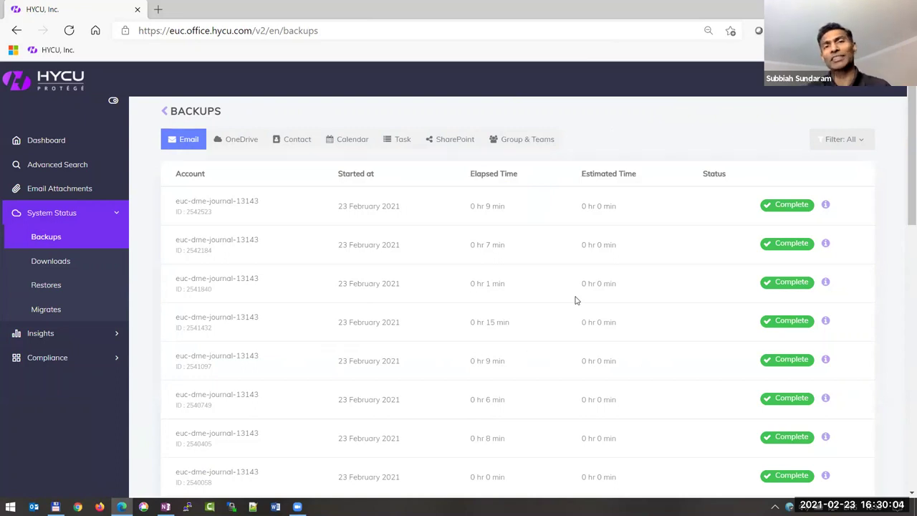
pyautogui.click(64, 287)
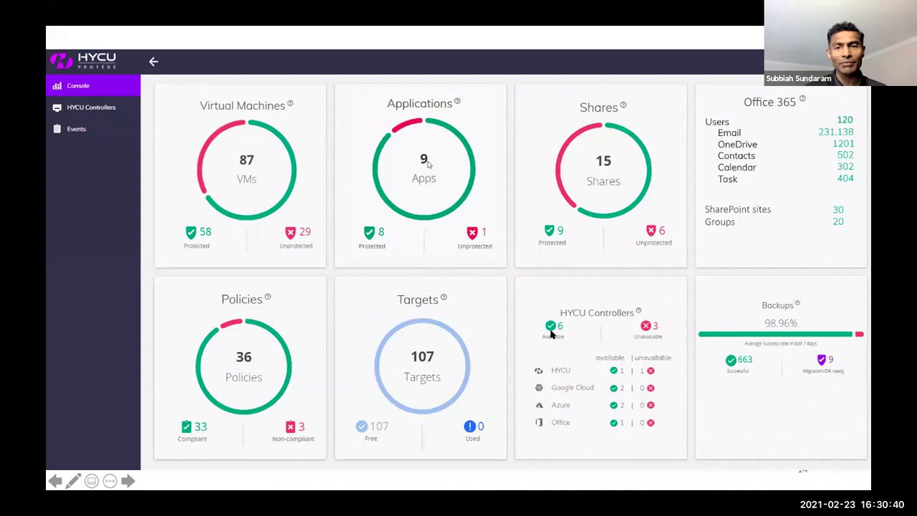
pyautogui.click(551, 334)
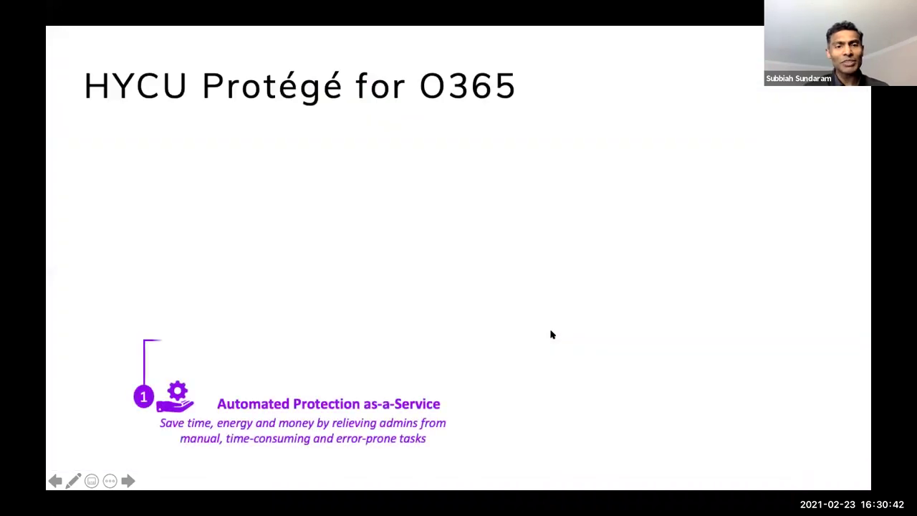